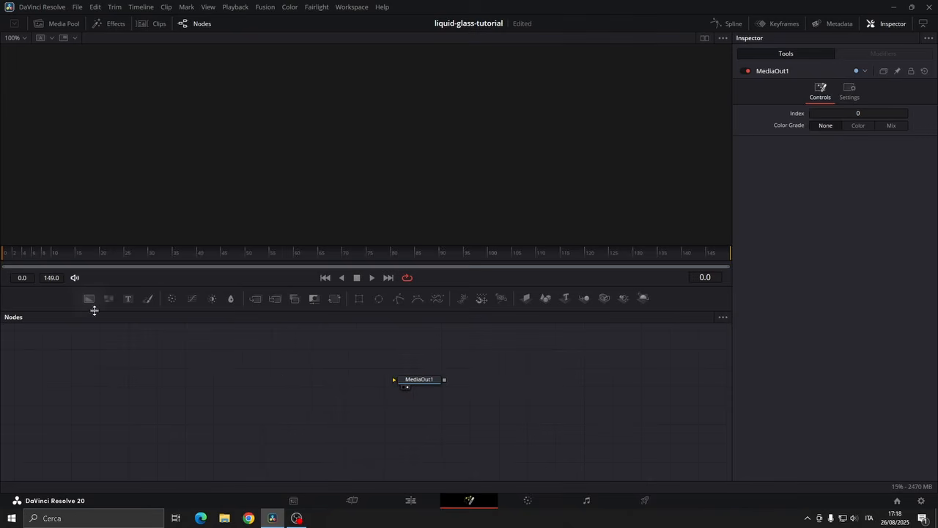
# - Add a Background node feeding MediaOut1 and set its color to white
pyautogui.moveTo(94, 310); pyautogui.dragTo(393, 381)
pyautogui.click(830, 174)
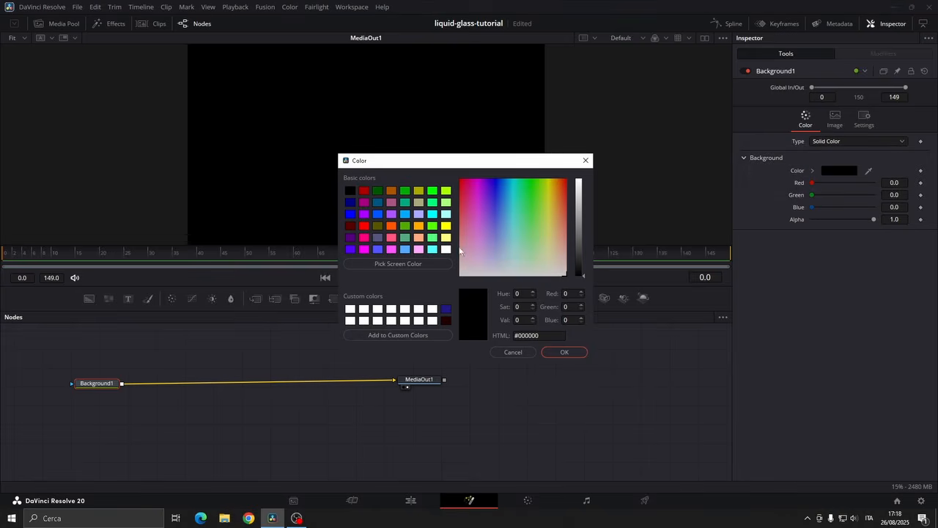
pyautogui.click(444, 243)
pyautogui.click(563, 351)
# - Insert a Merge after Background1 and connect a second Background, masked by a new Text node, as its foreground
pyautogui.moveTo(346, 373); pyautogui.dragTo(411, 421)
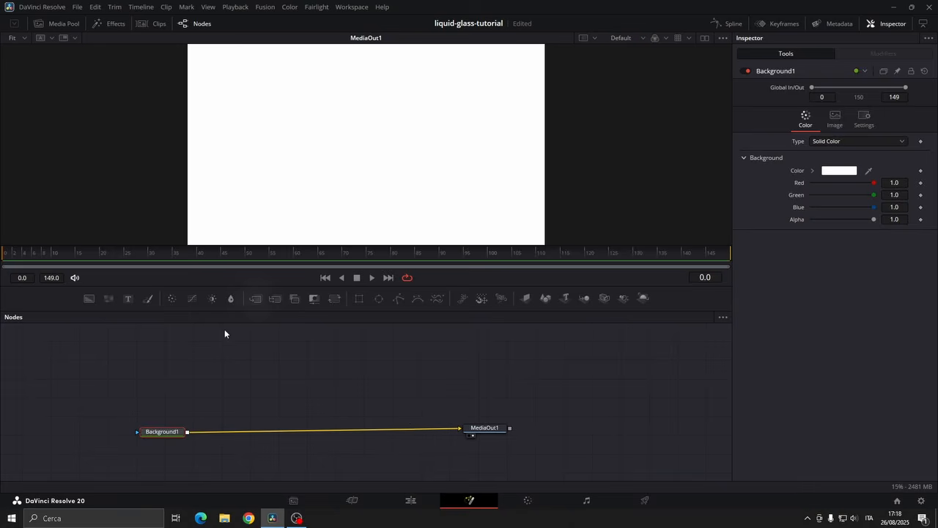
pyautogui.click(255, 299)
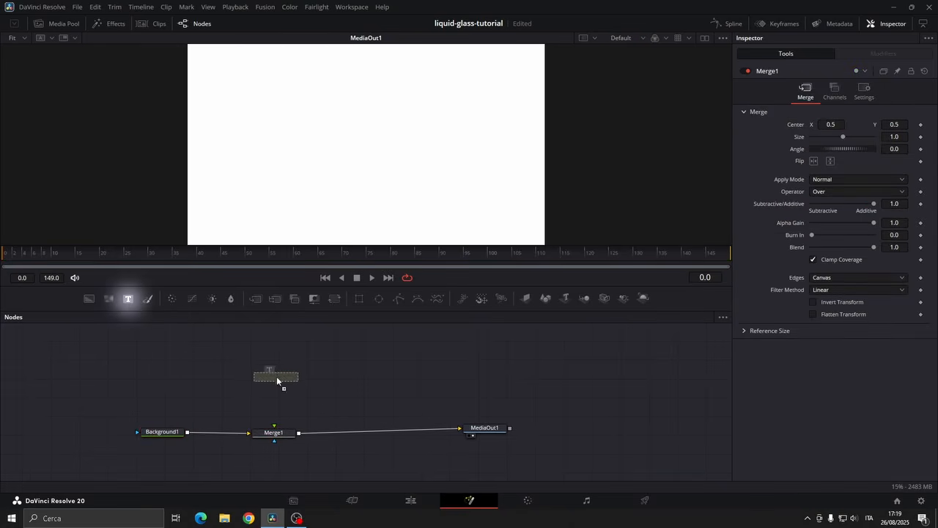
pyautogui.click(276, 378)
pyautogui.click(89, 298)
pyautogui.click(277, 394)
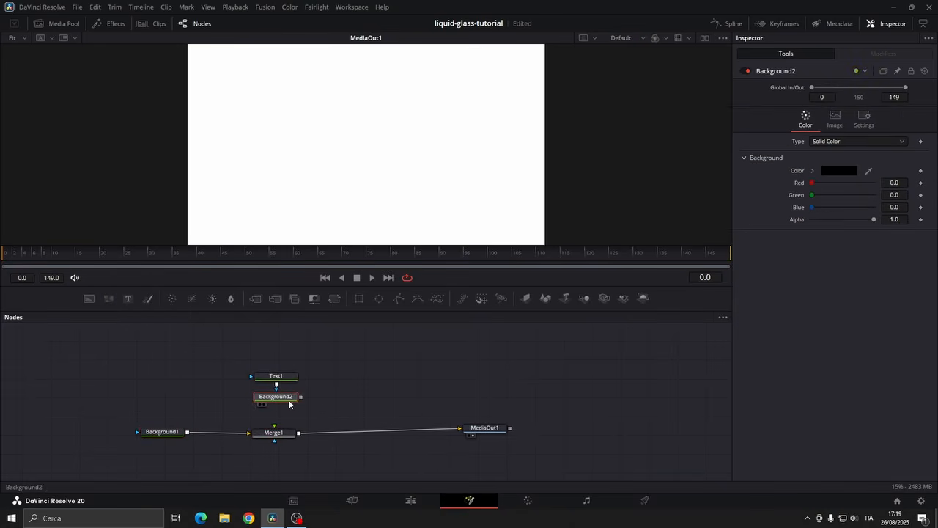
pyautogui.moveTo(301, 397); pyautogui.dragTo(283, 410)
# - Enter LIQUID and GLASS on two lines as the content of Text1
pyautogui.click(286, 378)
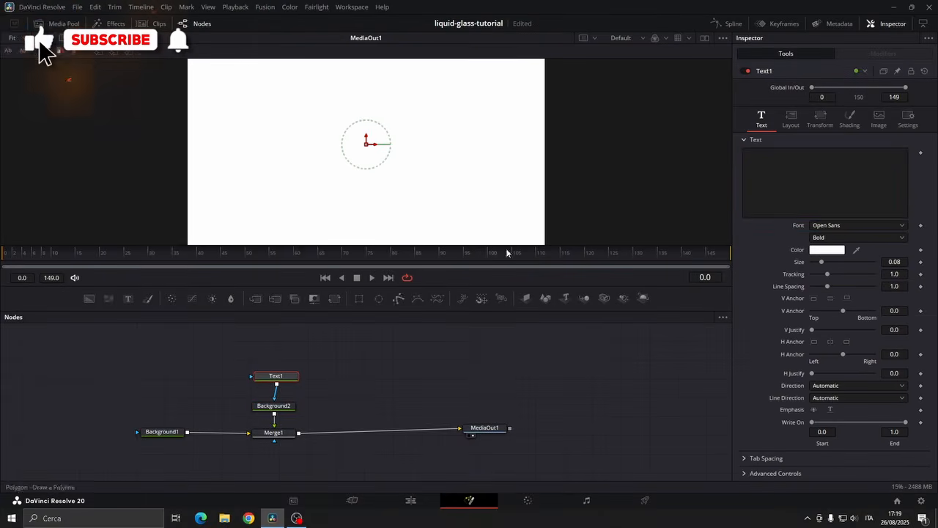
pyautogui.click(792, 159)
pyautogui.write('LIQUID')
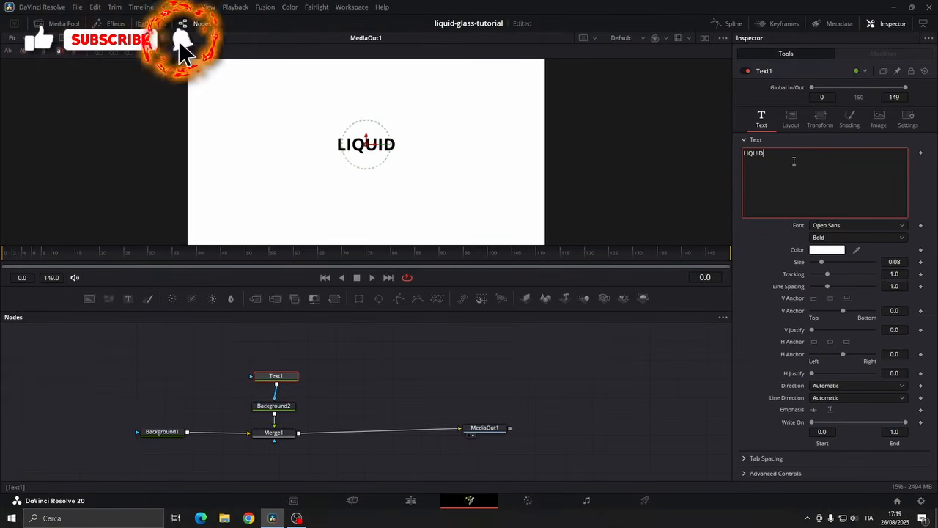
pyautogui.press('Return')
pyautogui.write('GLASS')
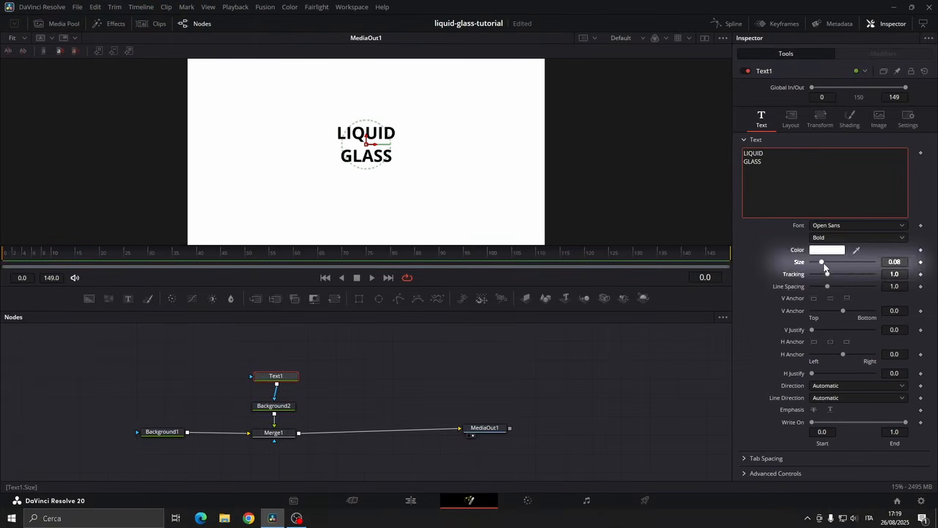
# - Format Text1 with size about 0.2953, the LEMON MILK font and line spacing of about 0.733
pyautogui.moveTo(822, 263); pyautogui.dragTo(850, 264)
pyautogui.click(845, 227)
pyautogui.scroll(9, 843, 237)
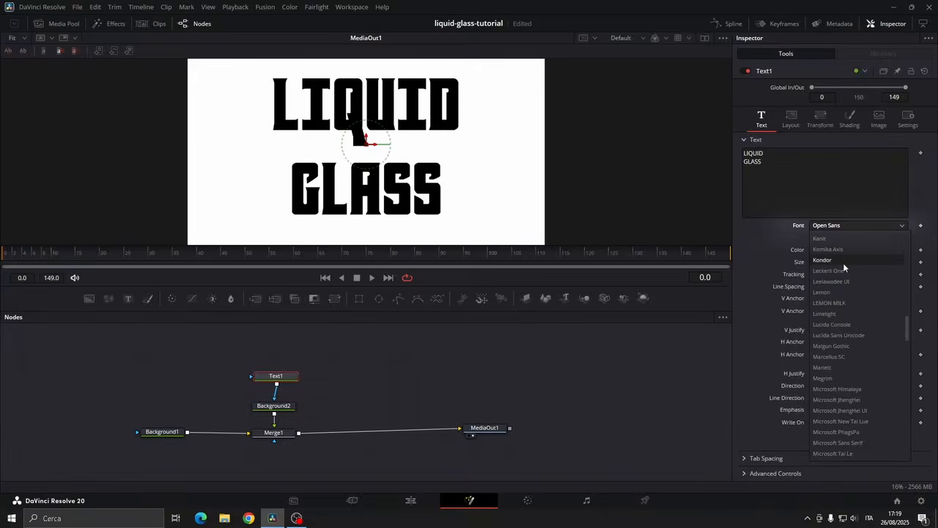
pyautogui.click(831, 303)
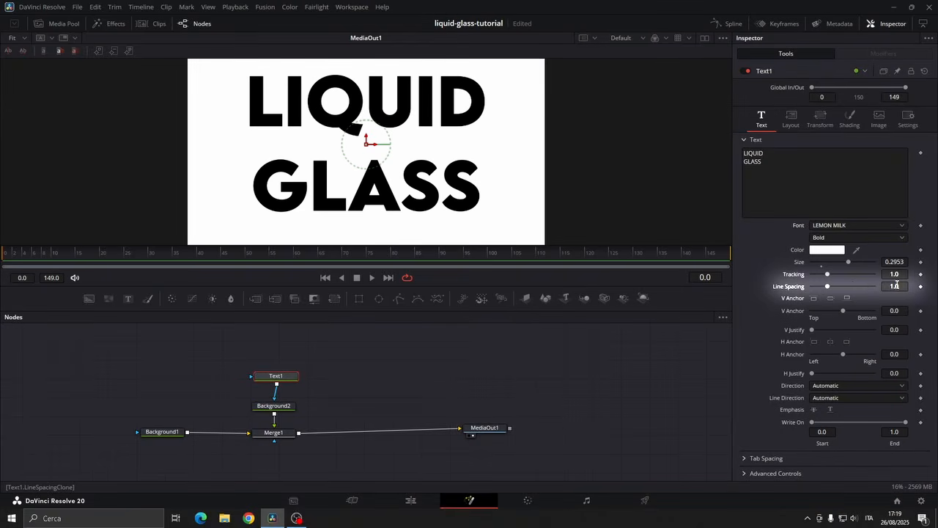
pyautogui.moveTo(895, 285); pyautogui.dragTo(875, 286)
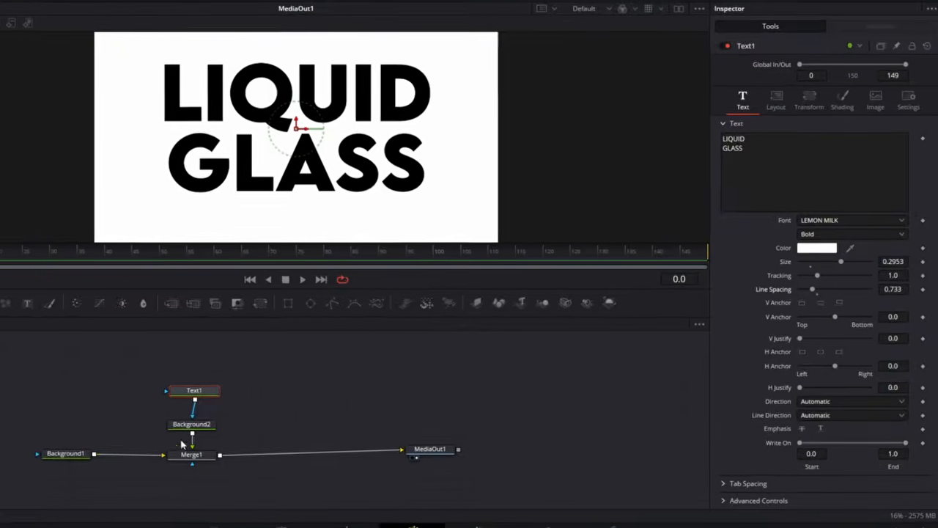
# - Change Background2 to a gradient and set its first color stop to #FFC72E
pyautogui.click(273, 405)
pyautogui.click(813, 125)
pyautogui.click(823, 187)
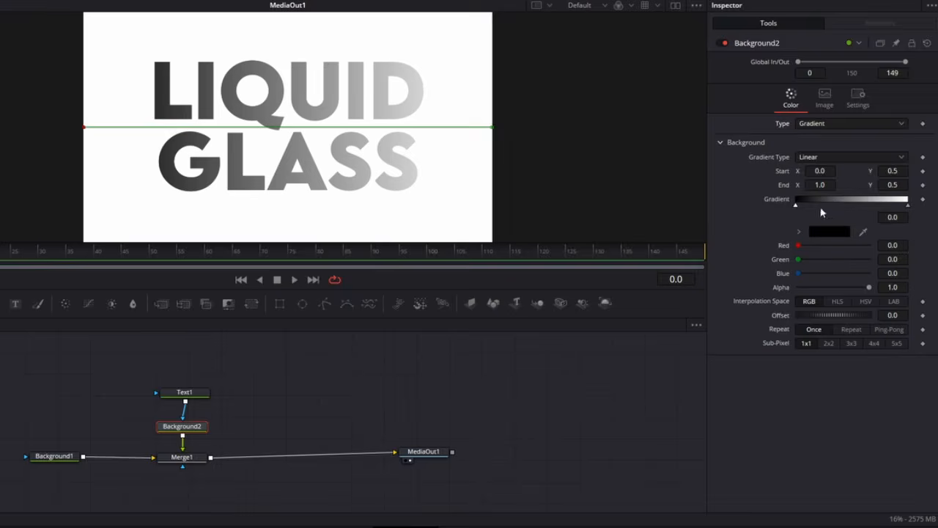
pyautogui.click(829, 231)
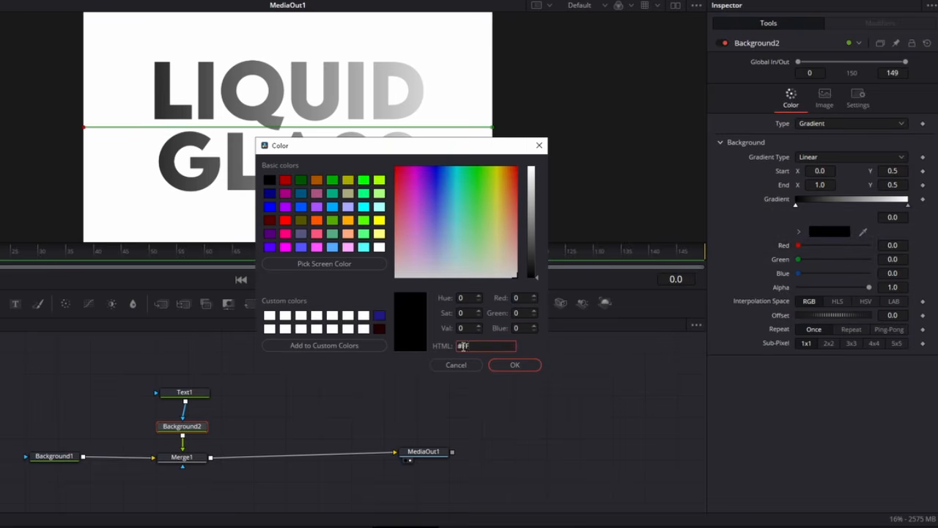
pyautogui.write('c72e')
pyautogui.click(514, 364)
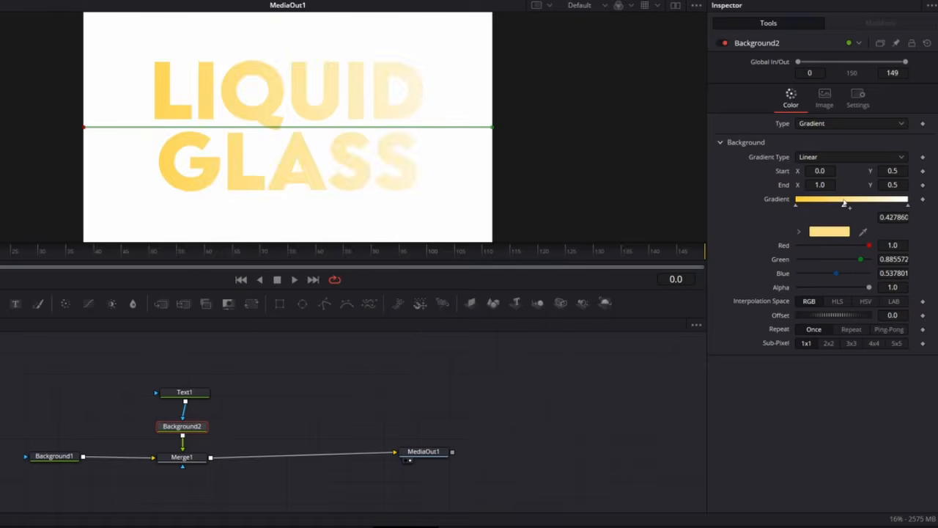
# - Set the color of the gradient's middle stop, at about 0.43, to #EB47FF
pyautogui.click(818, 233)
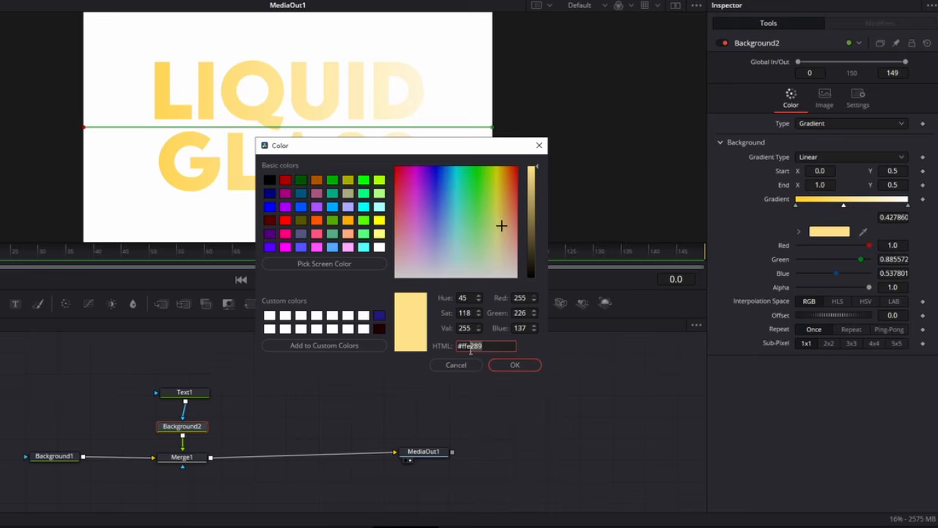
pyautogui.write('#EB47FF')
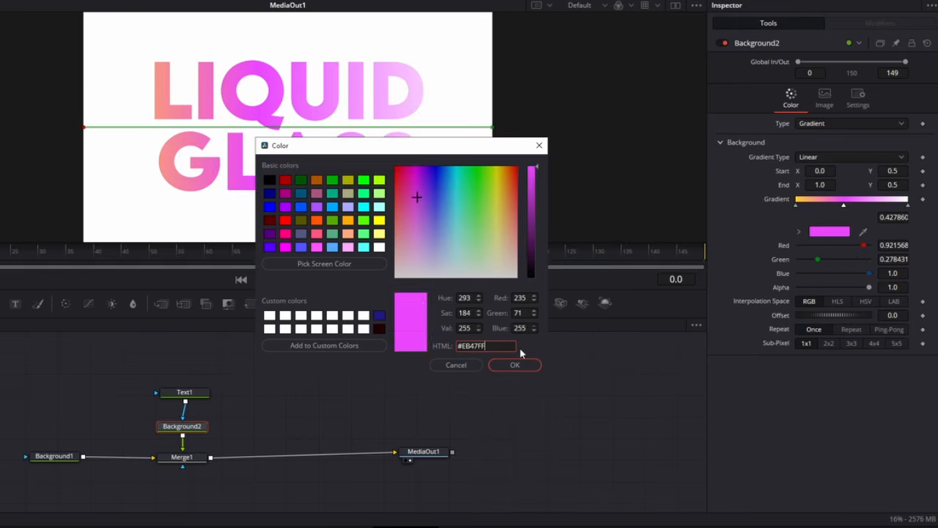
pyautogui.click(516, 363)
# - Shift the gradient's end stop to about 0.905 and color it turquoise #3CFFE8
pyautogui.moveTo(908, 206); pyautogui.dragTo(897, 210)
pyautogui.click(829, 231)
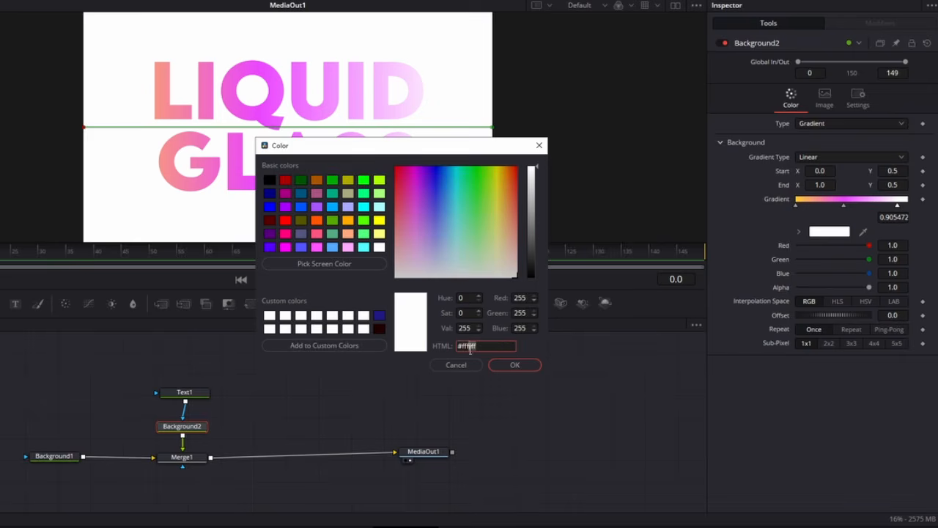
pyautogui.write('#3BCFFF')
pyautogui.click(517, 364)
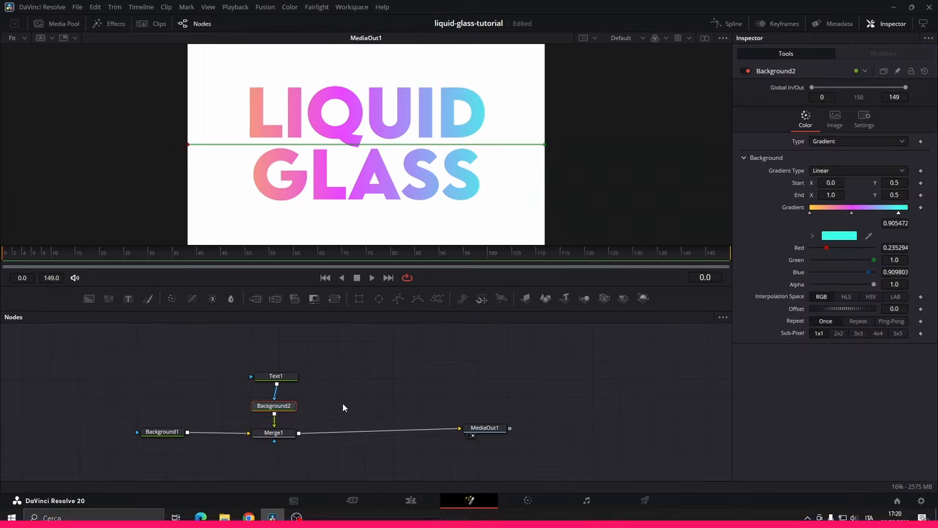
# - Insert a second Merge after Merge1 and add a Displace node between Merge1's output and the new Merge's foreground
pyautogui.moveTo(261, 306); pyautogui.dragTo(364, 434)
pyautogui.hotkey('shift', 'space')
pyautogui.write('DISPLACE')
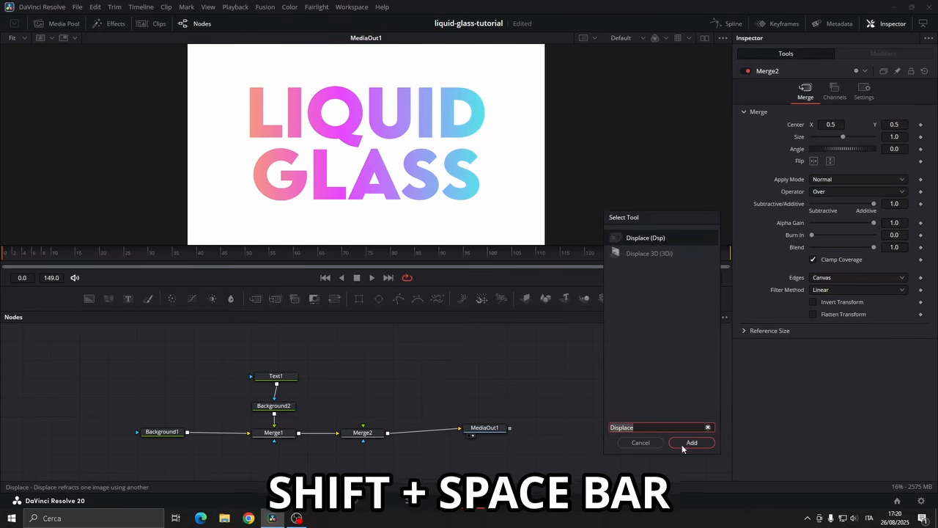
pyautogui.click(682, 443)
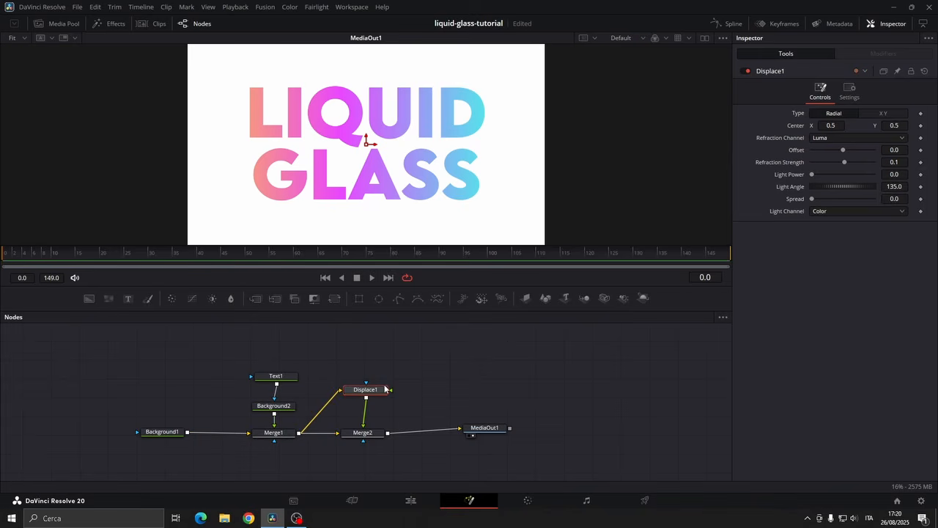
# - Add a Rectangle mask with corner radius 1.0, connected to Displace1's foreground and to Merge2's effect mask
pyautogui.moveTo(358, 297); pyautogui.dragTo(390, 391)
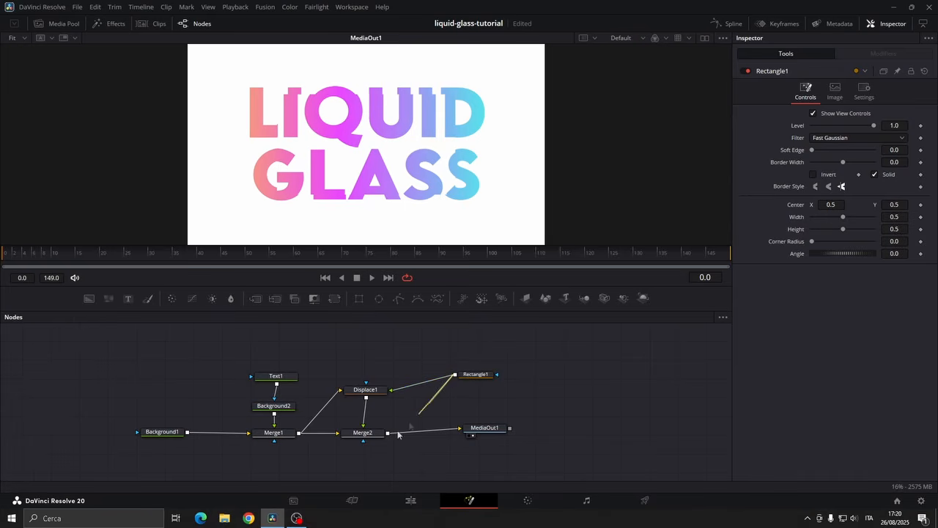
pyautogui.moveTo(398, 436); pyautogui.dragTo(371, 437)
pyautogui.click(477, 378)
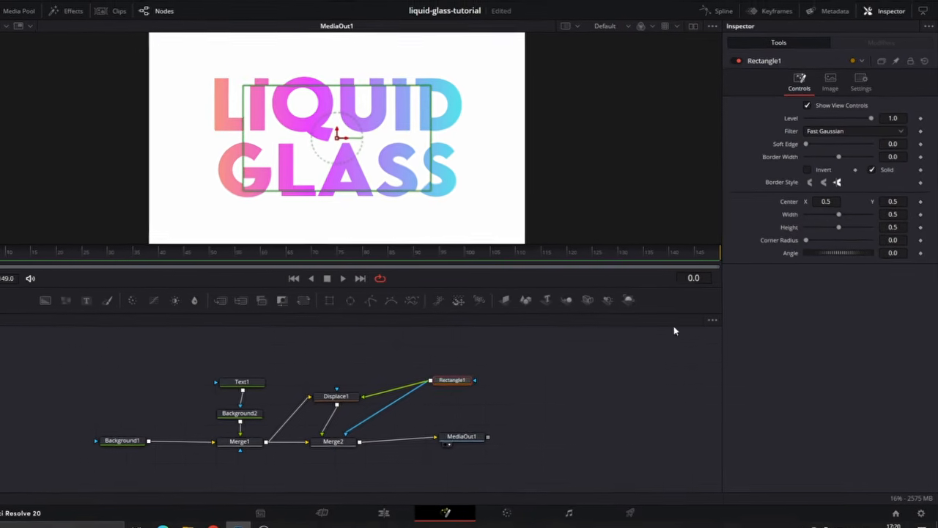
pyautogui.moveTo(811, 242); pyautogui.dragTo(873, 241)
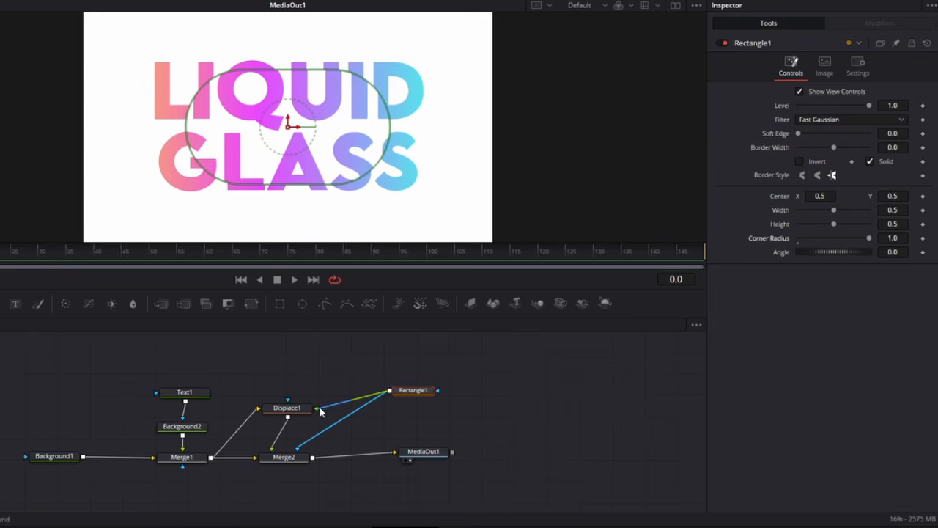
# - Set Displace1's offset to -1 and its refraction strength to -0.15
pyautogui.moveTo(296, 412); pyautogui.dragTo(295, 397)
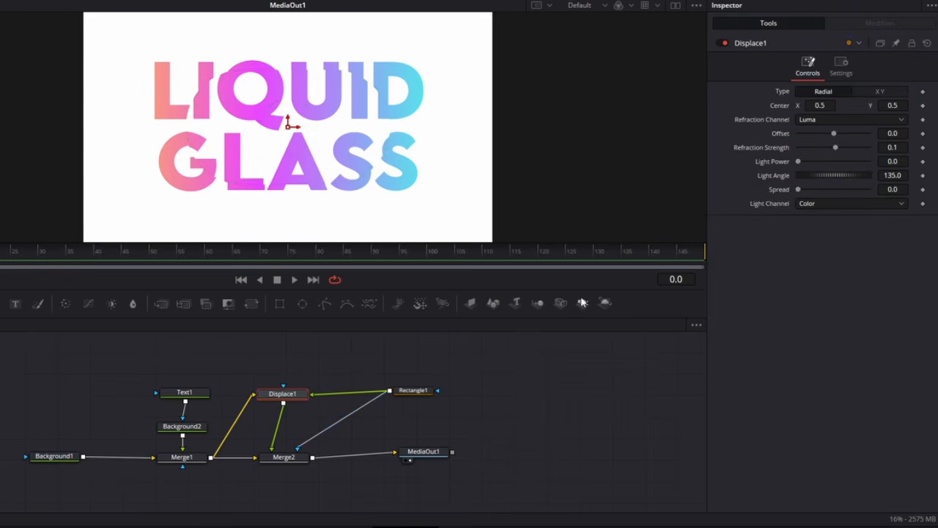
pyautogui.write('-1')
pyautogui.click(883, 151)
pyautogui.write('-0.15')
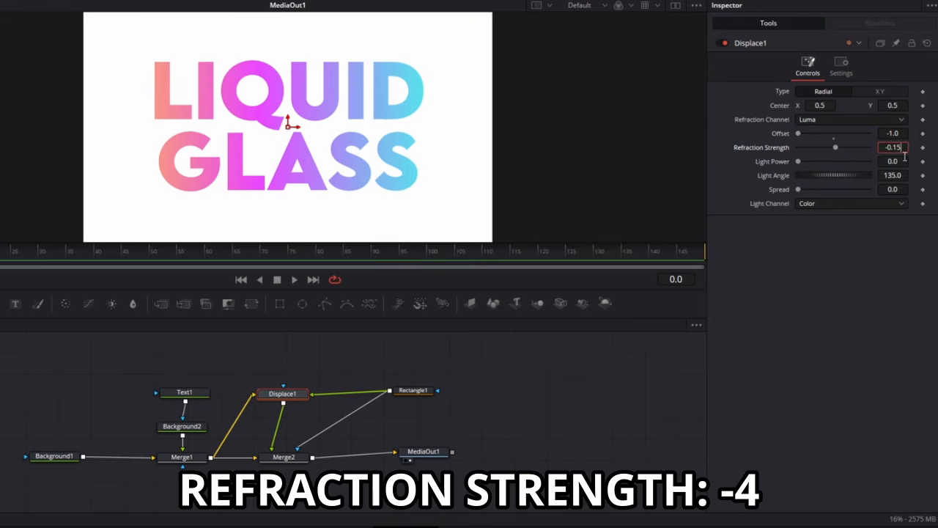
# - Set Displace1's light power to 10, light angle to 270 and spread to 3
pyautogui.press('Tab')
pyautogui.write('10')
pyautogui.press('Tab')
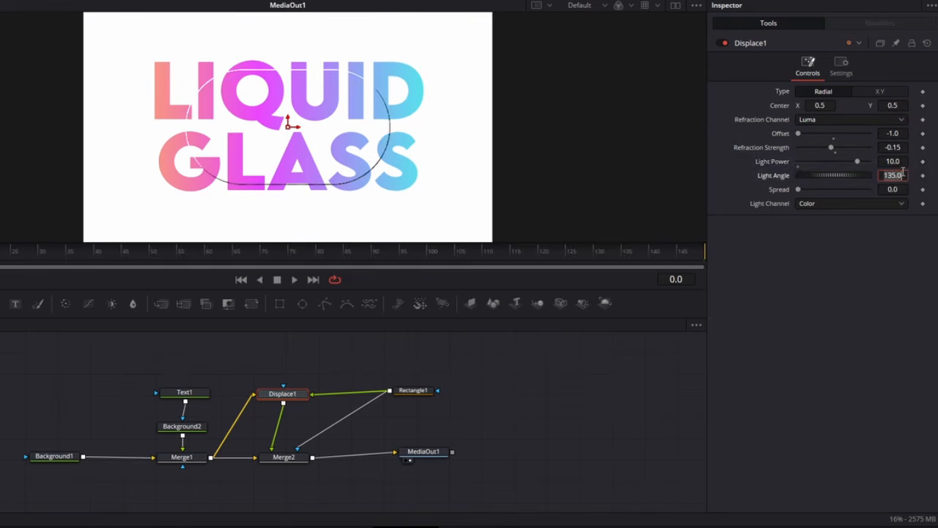
pyautogui.write('2')
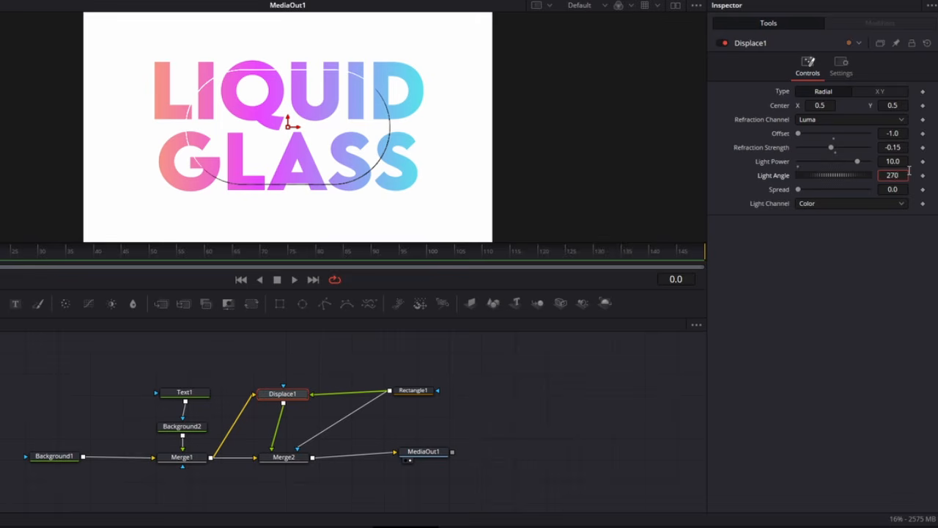
pyautogui.write('70')
pyautogui.press('Tab')
pyautogui.press('Return')
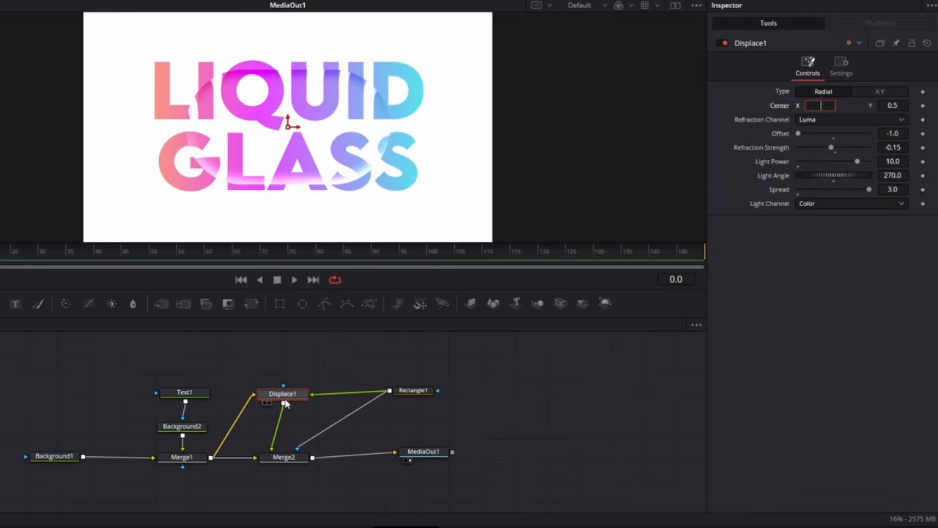
# - Add a Zoom Blur after Displace1 and set its zoom amount to 0.22
pyautogui.hotkey('shift', 'space')
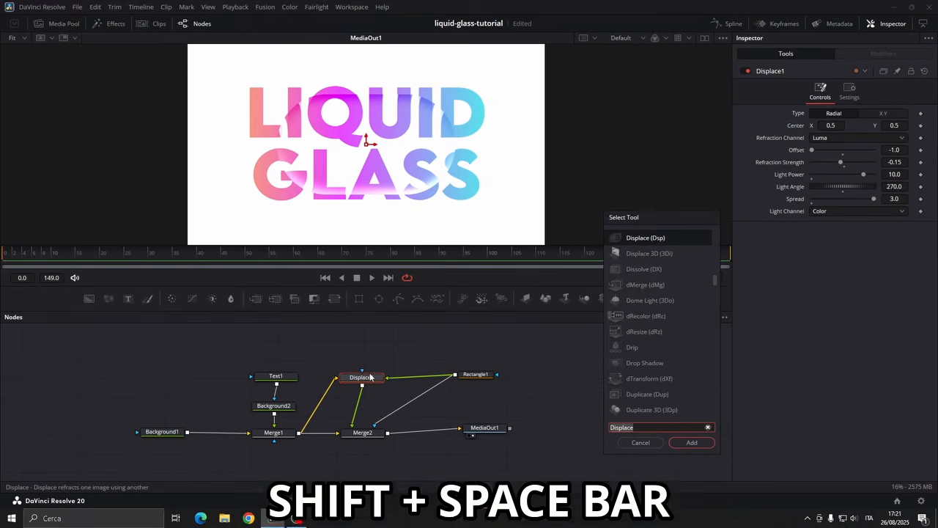
pyautogui.write('zoo')
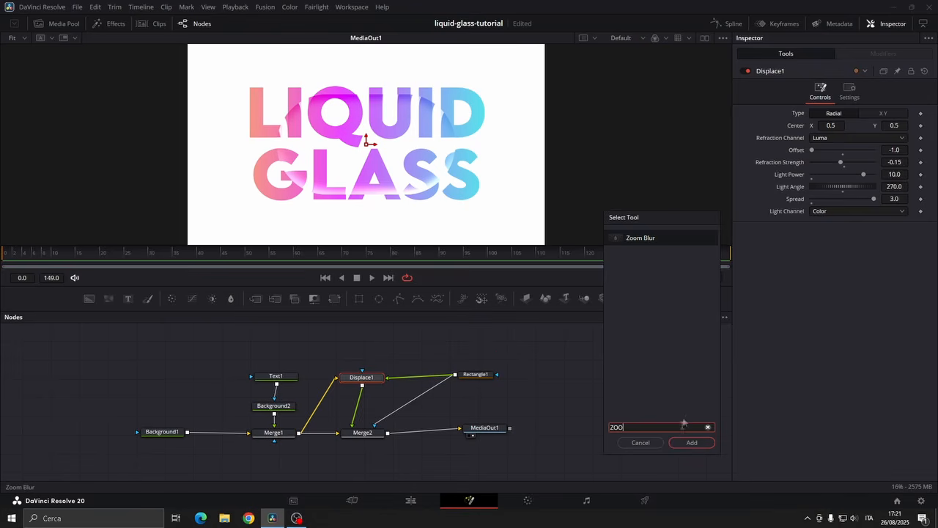
pyautogui.click(689, 443)
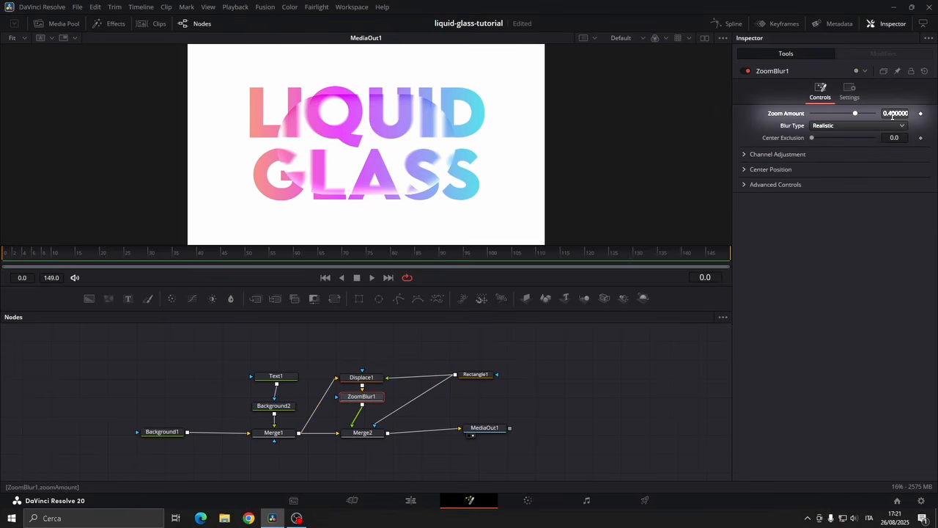
pyautogui.click(895, 114)
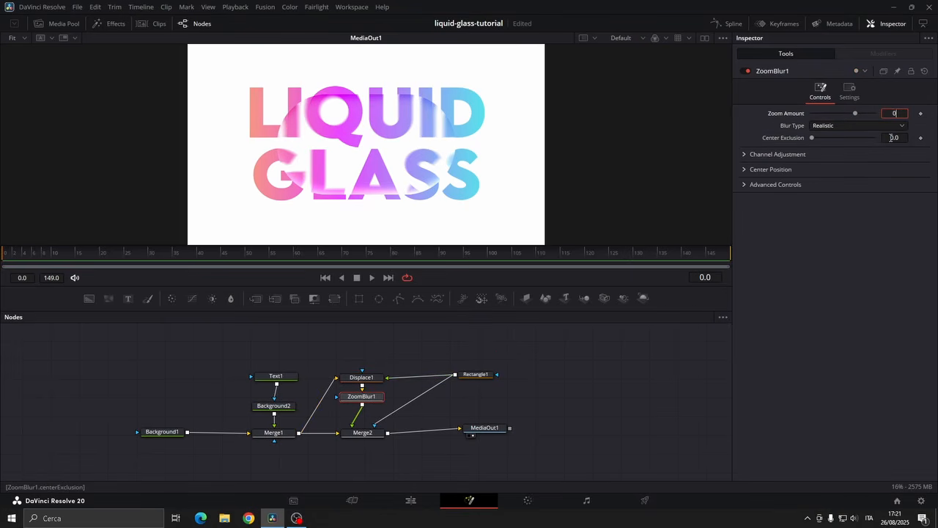
pyautogui.click(892, 138)
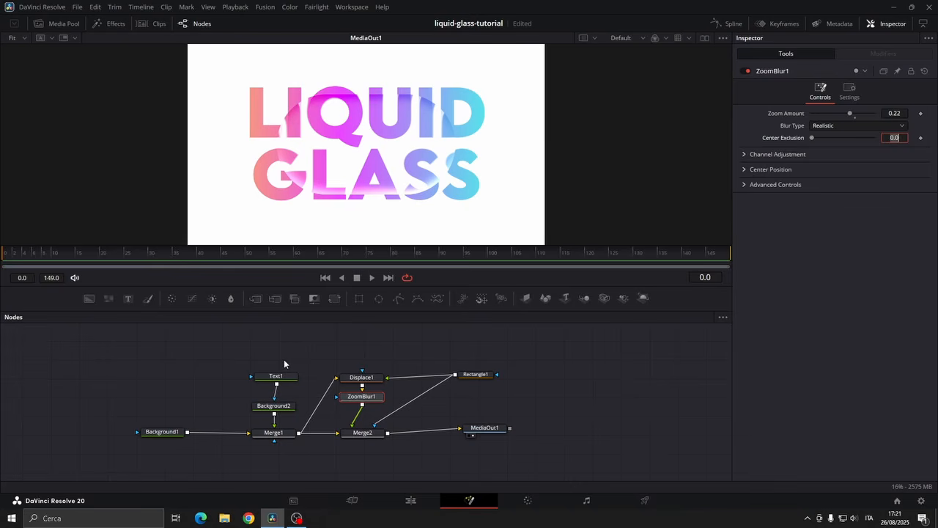
# - Make room beside the text branch and insert a Merge after Merge1 with a new black Background as its foreground
pyautogui.moveTo(284, 360); pyautogui.dragTo(167, 443)
pyautogui.moveTo(271, 433); pyautogui.dragTo(159, 431)
pyautogui.click(159, 431)
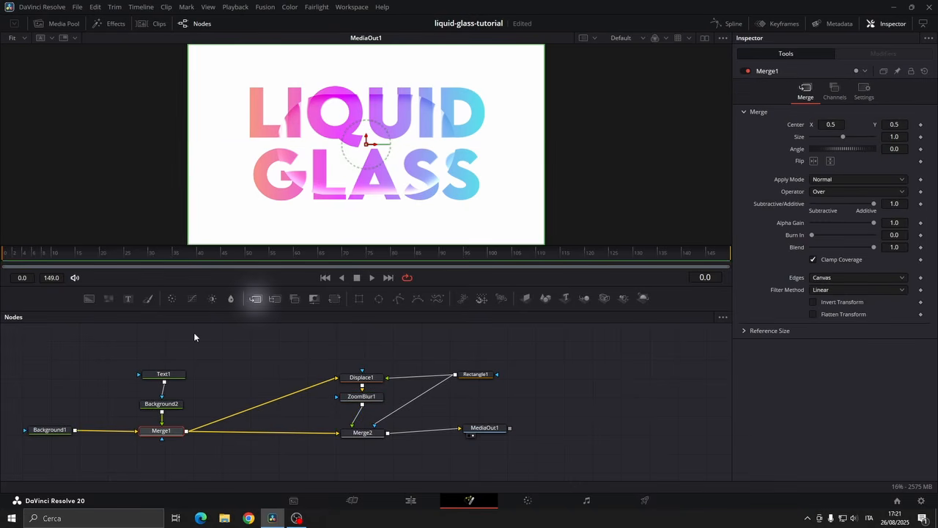
pyautogui.click(255, 298)
pyautogui.moveTo(89, 298); pyautogui.dragTo(255, 430)
pyautogui.moveTo(256, 395); pyautogui.dragTo(259, 397)
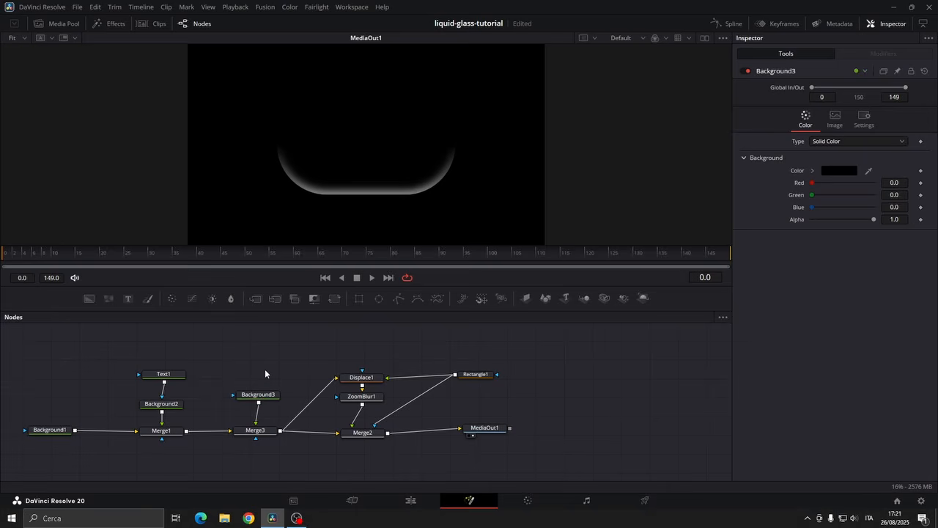
# - Add a Bitmap mask to Background3 and connect Rectangle1 to the Bitmap's input
pyautogui.hotkey('shift', 'space')
pyautogui.write('BIT')
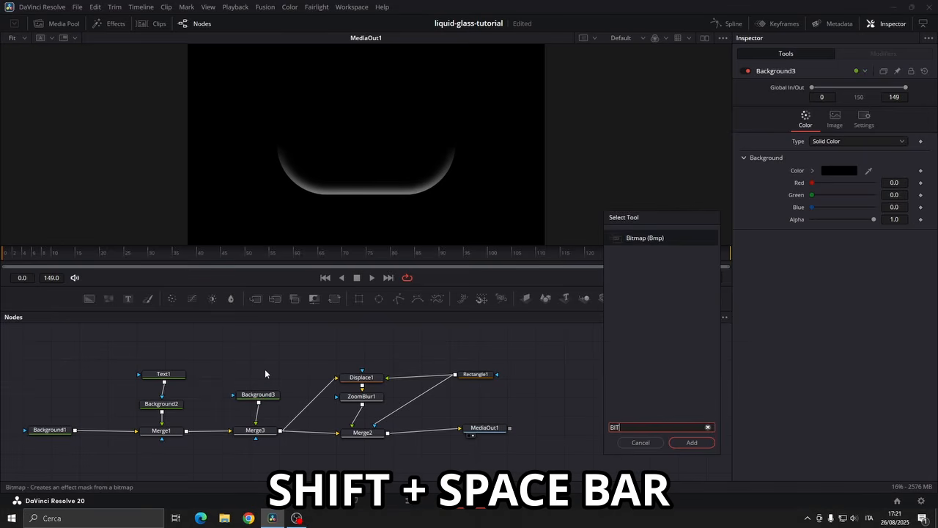
pyautogui.click(691, 442)
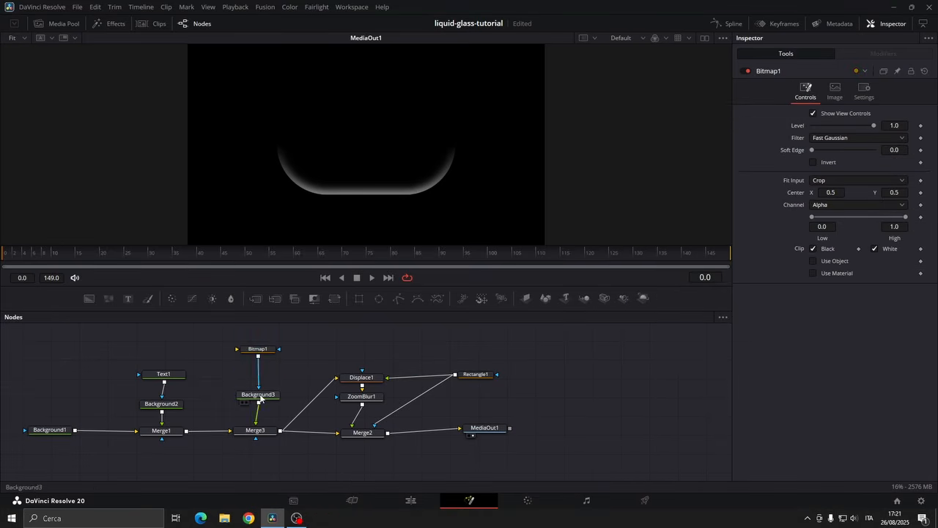
pyautogui.moveTo(469, 377); pyautogui.dragTo(490, 366)
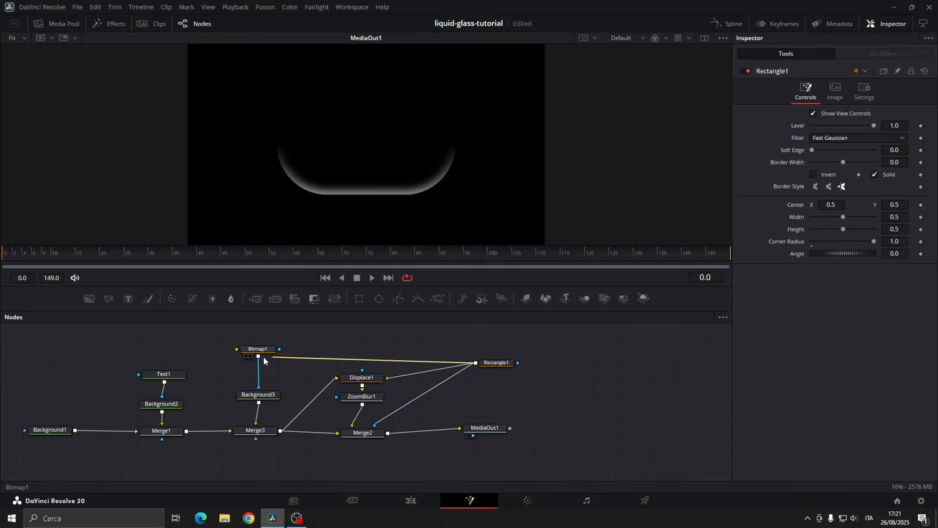
pyautogui.moveTo(264, 359); pyautogui.dragTo(242, 350)
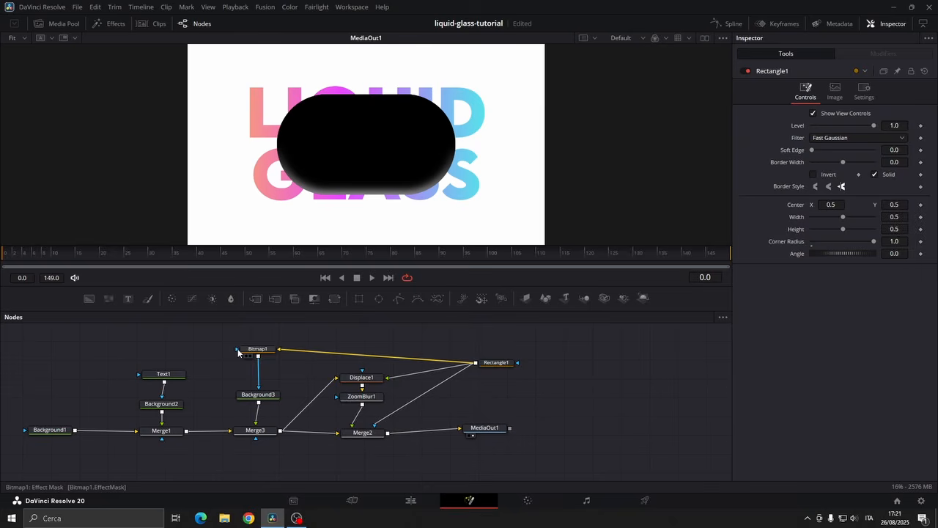
# - Set Background3's alpha to 0.4
pyautogui.click(263, 394)
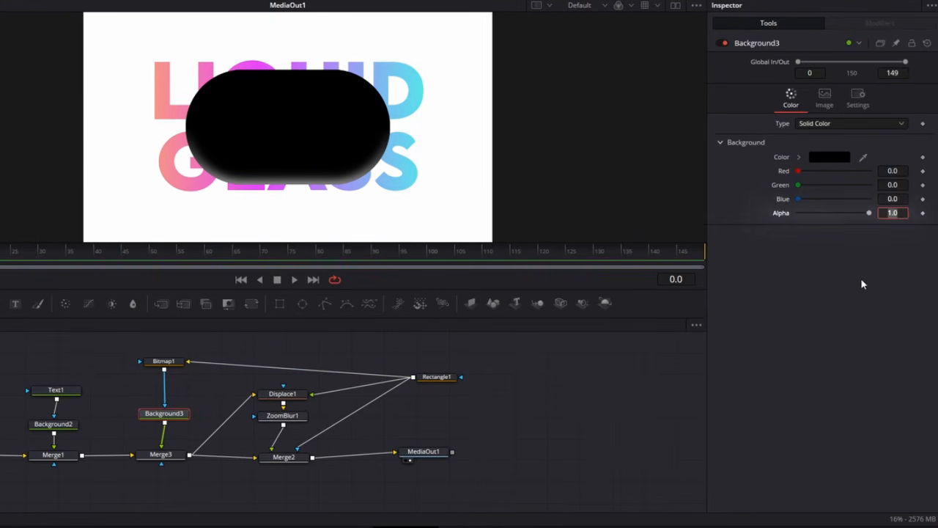
pyautogui.write('0.5')
pyautogui.press('Return')
# - Set Bitmap1's soft edge to 0.2 and its center Y to 0.33
pyautogui.click(162, 361)
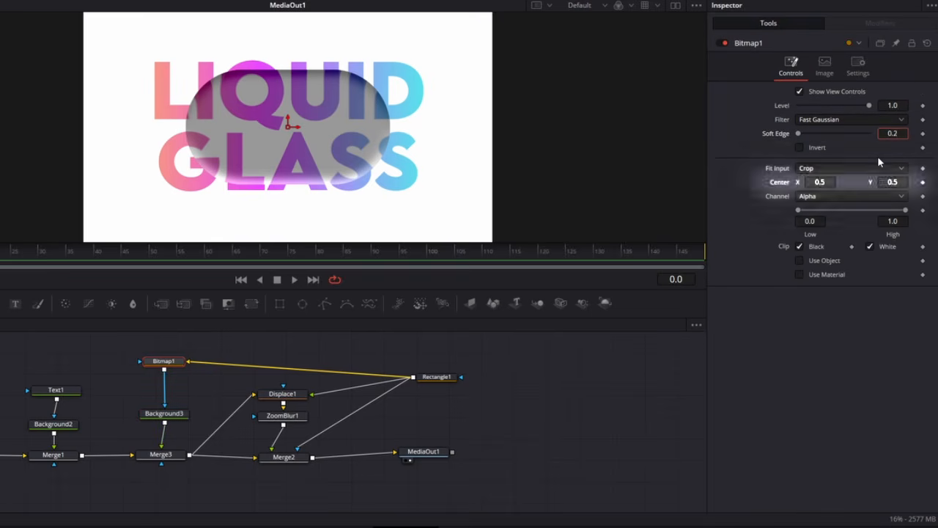
pyautogui.press('Tab')
pyautogui.press('Tab')
pyautogui.write('0.33')
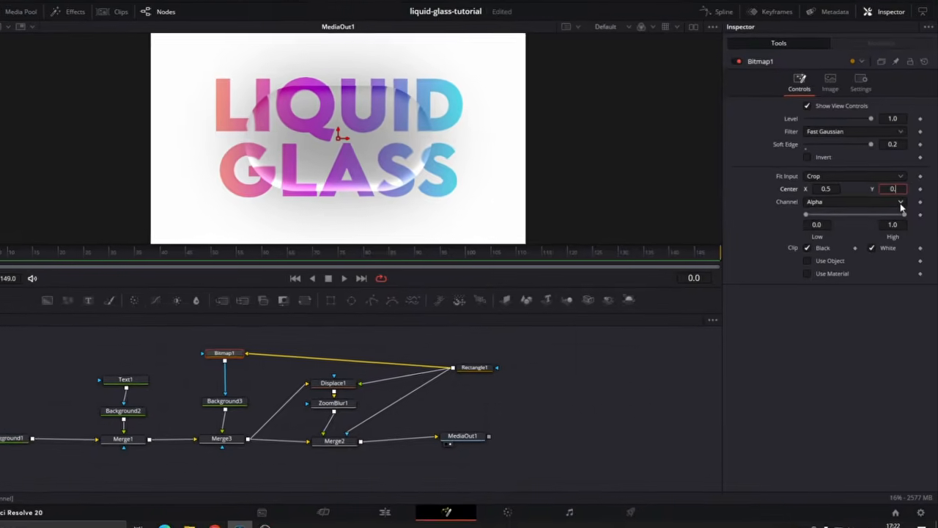
pyautogui.press('Tab')
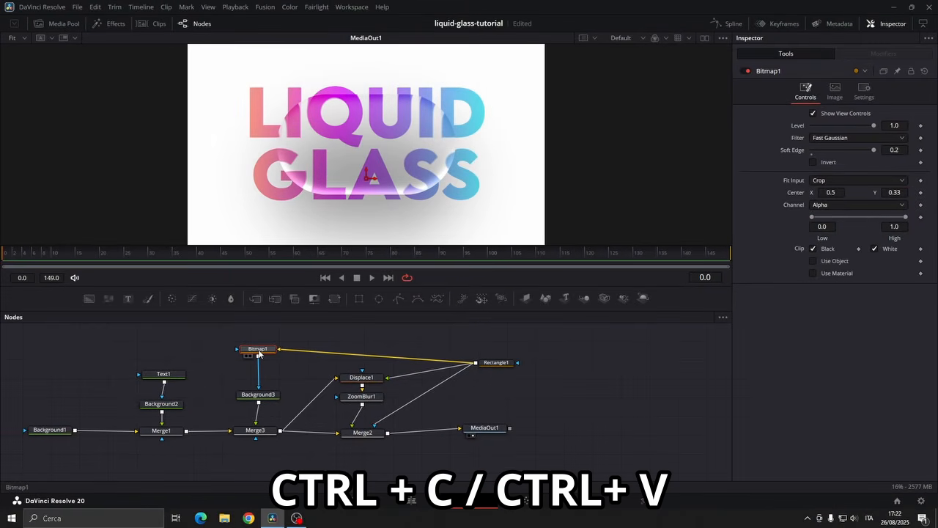
# - Insert a copy of Bitmap1 between Bitmap1 and Background3, and also connect Bitmap1 to the copy's image input
pyautogui.hotkey('ctrl', 'v')
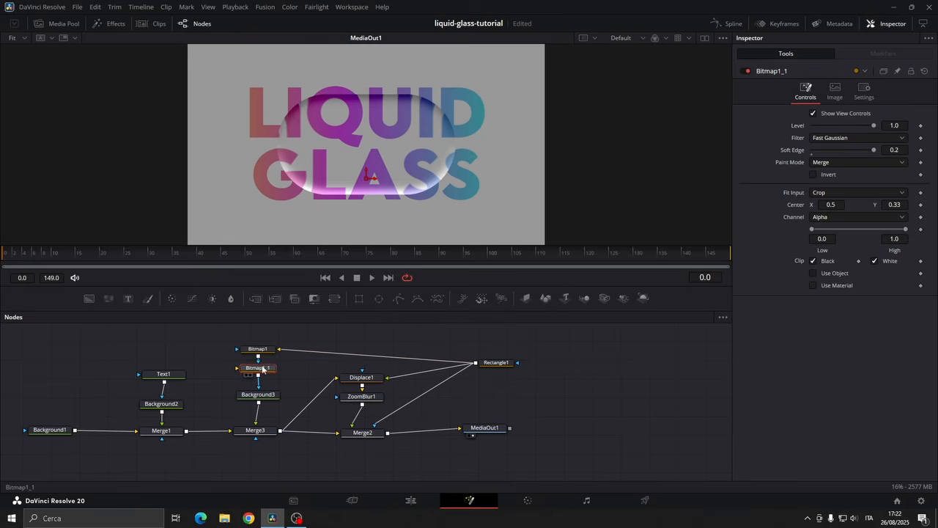
pyautogui.click(265, 395)
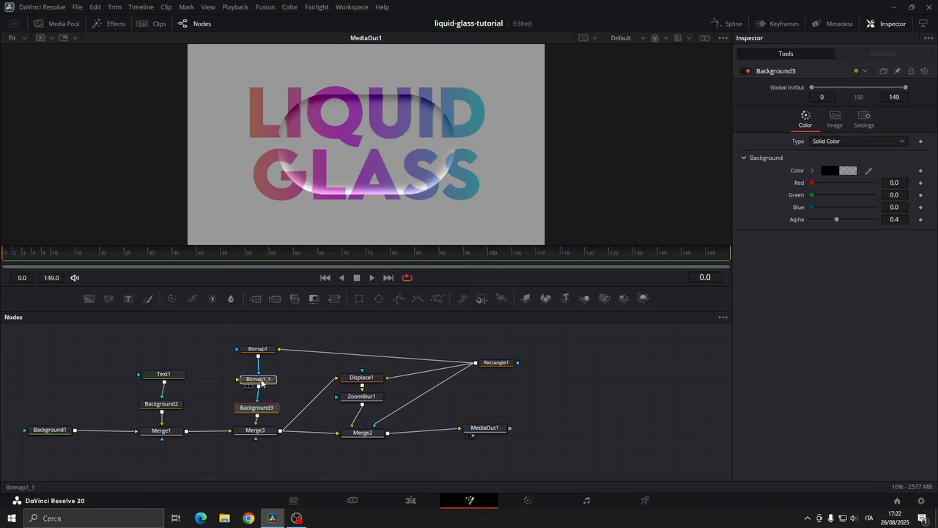
pyautogui.click(261, 381)
pyautogui.moveTo(257, 358); pyautogui.dragTo(238, 381)
# - Set Bitmap1_1's soft edge to 0.07 and its paint mode to Subtract
pyautogui.click(260, 382)
pyautogui.doubleClick(894, 149)
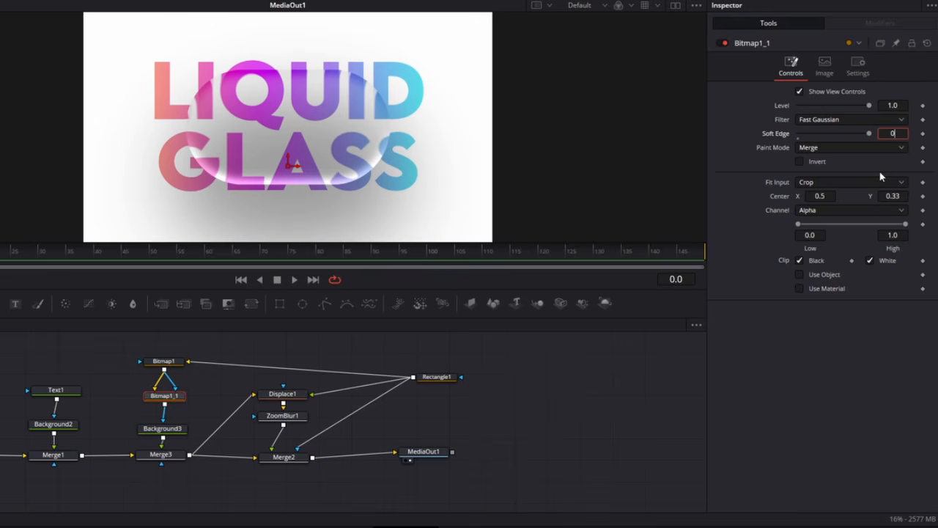
pyautogui.write('0.07')
pyautogui.press('Return')
pyautogui.click(850, 147)
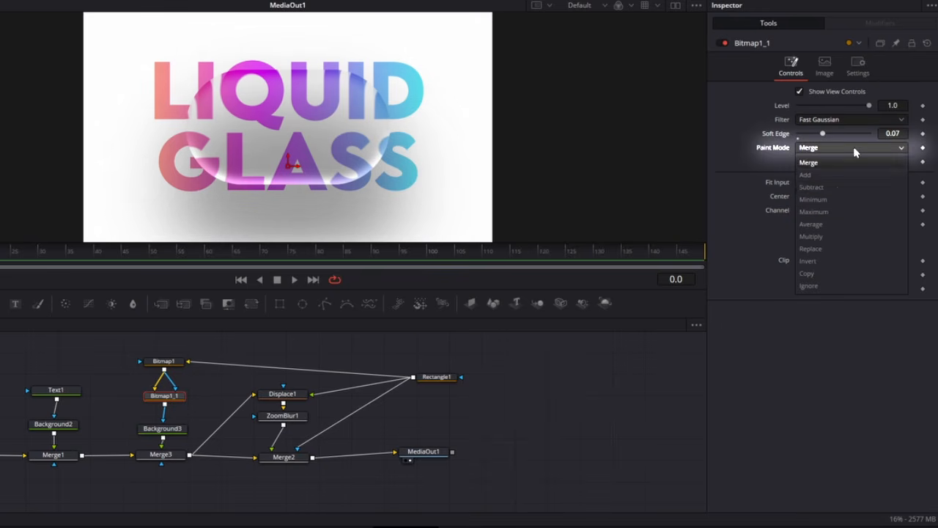
pyautogui.click(835, 185)
# - Set Bitmap1_1's center Y to 0.65 and its low range value to 0.57
pyautogui.click(891, 196)
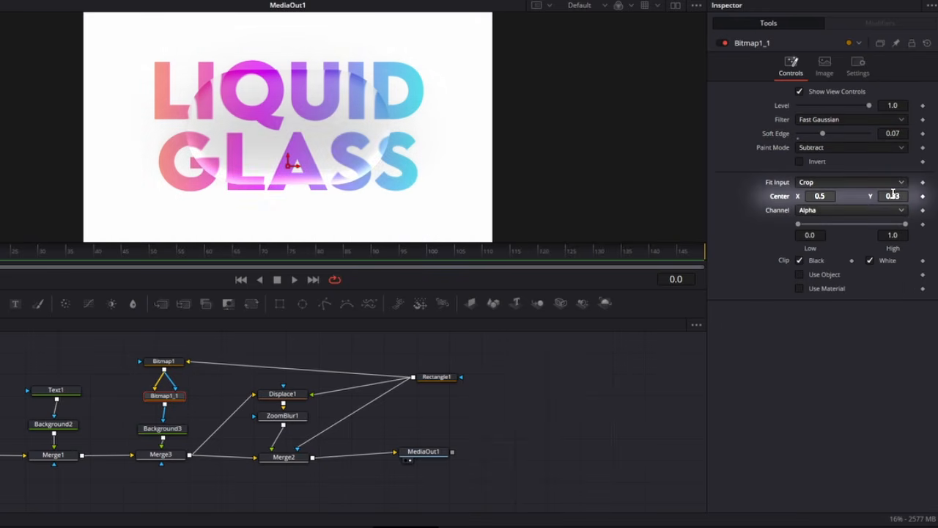
pyautogui.write('0')
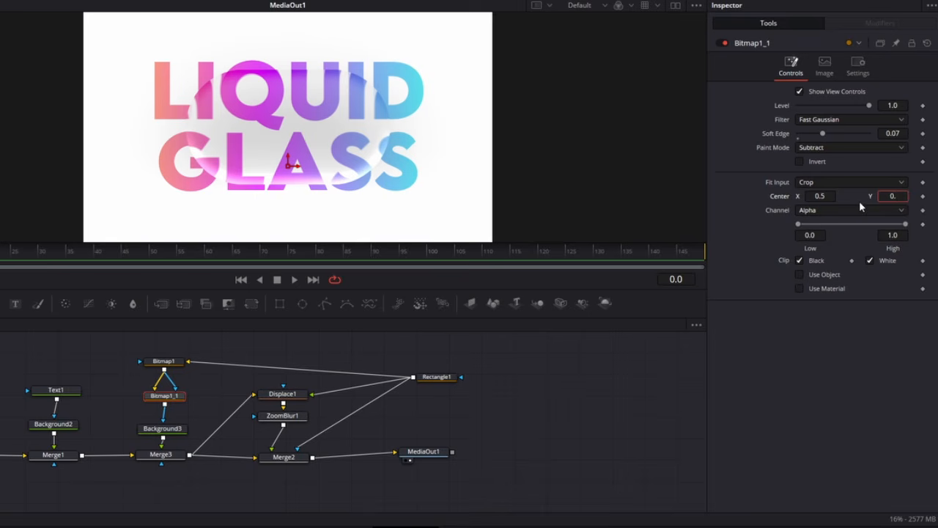
pyautogui.write('.65')
pyautogui.press('Tab')
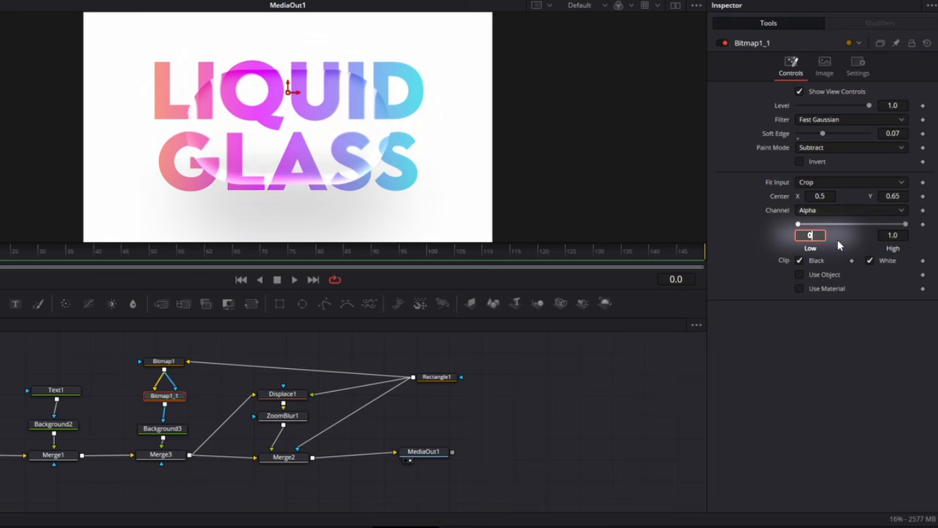
pyautogui.write('0.57')
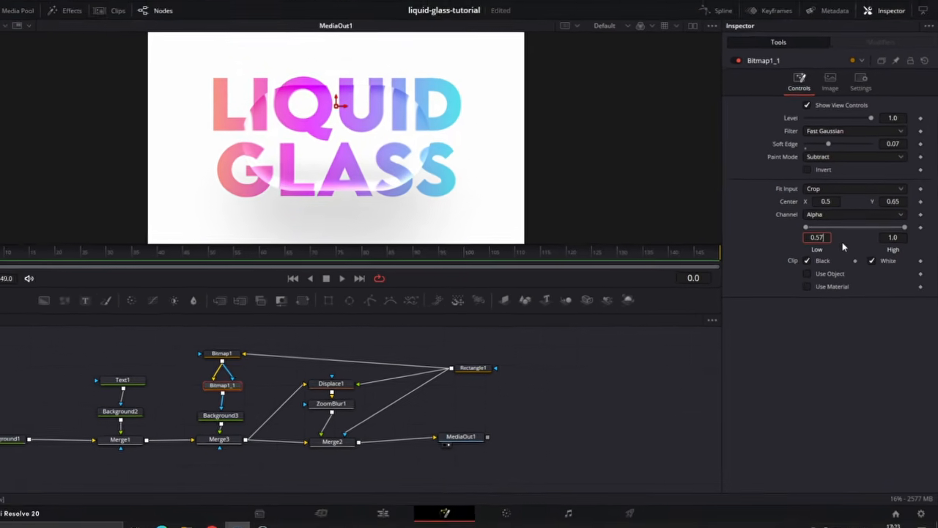
pyautogui.press('Tab')
# - Make room beside the Displace branch and insert a Merge after Merge3 with a new black Background as its foreground
pyautogui.moveTo(347, 339); pyautogui.dragTo(540, 441)
pyautogui.moveTo(489, 430); pyautogui.dragTo(596, 428)
pyautogui.click(426, 407)
pyautogui.click(252, 435)
pyautogui.click(255, 298)
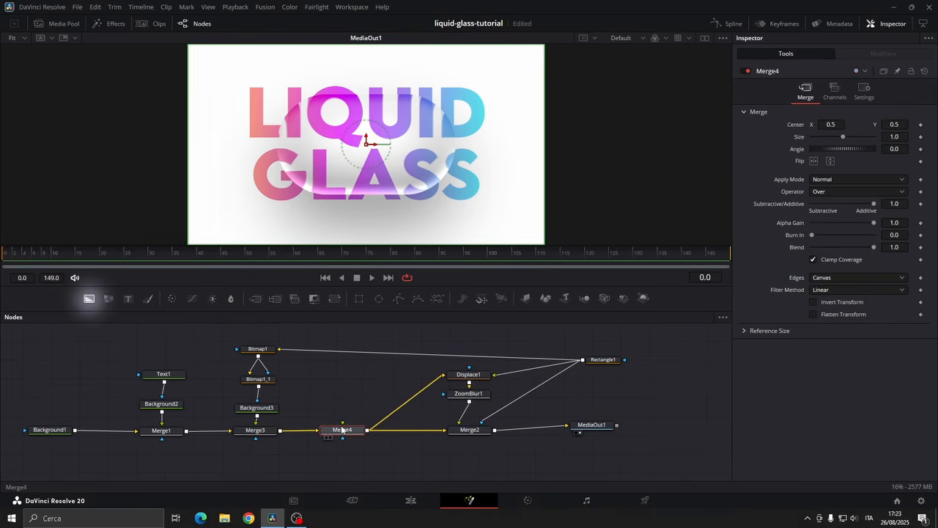
pyautogui.moveTo(347, 395); pyautogui.dragTo(347, 428)
# - Add a Bitmap mask to Background4 and connect Rectangle1 to the new Bitmap's input
pyautogui.click(387, 379)
pyautogui.hotkey('shift', 'space')
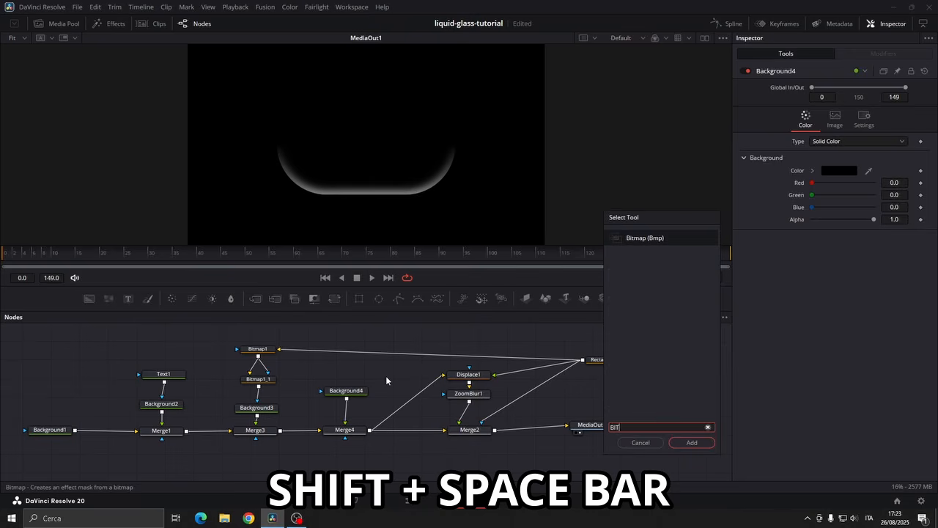
pyautogui.click(690, 443)
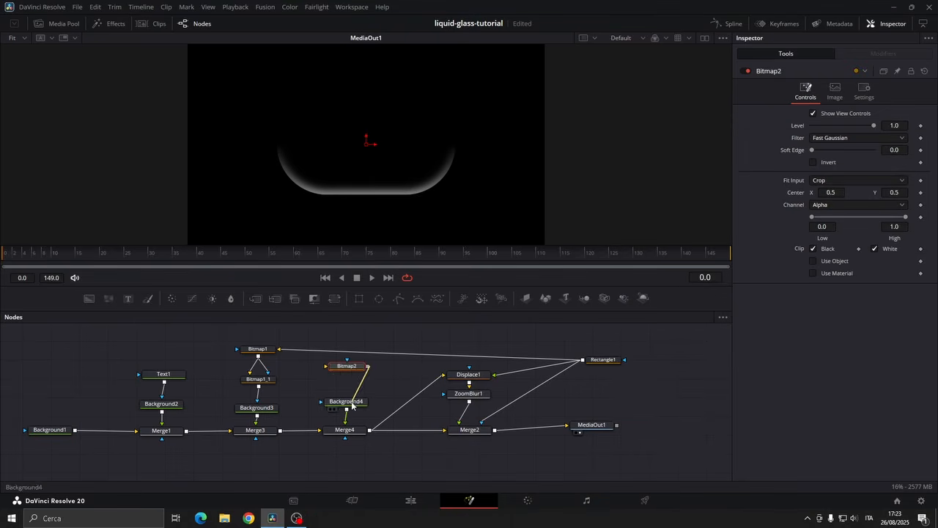
pyautogui.moveTo(582, 359); pyautogui.dragTo(328, 372)
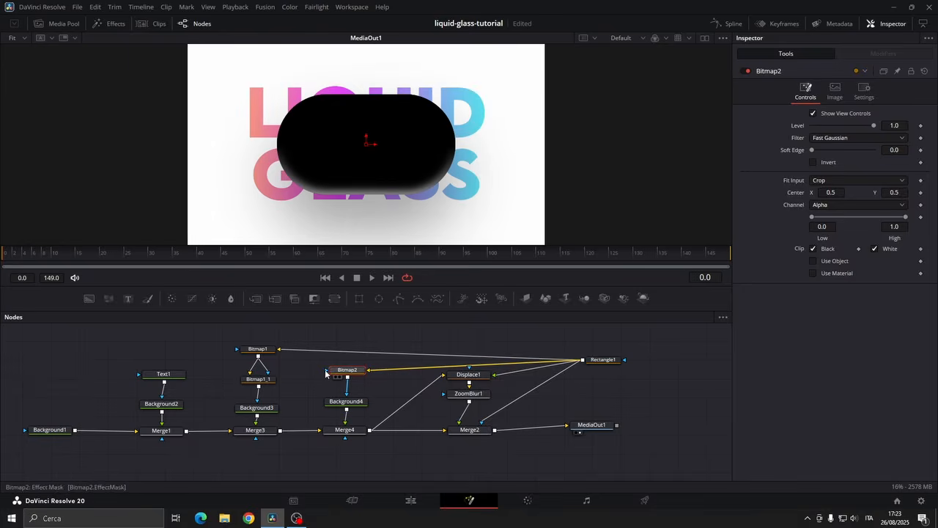
# - Color Background4 white and set Merge4's blend to 0.45
pyautogui.click(345, 400)
pyautogui.click(836, 172)
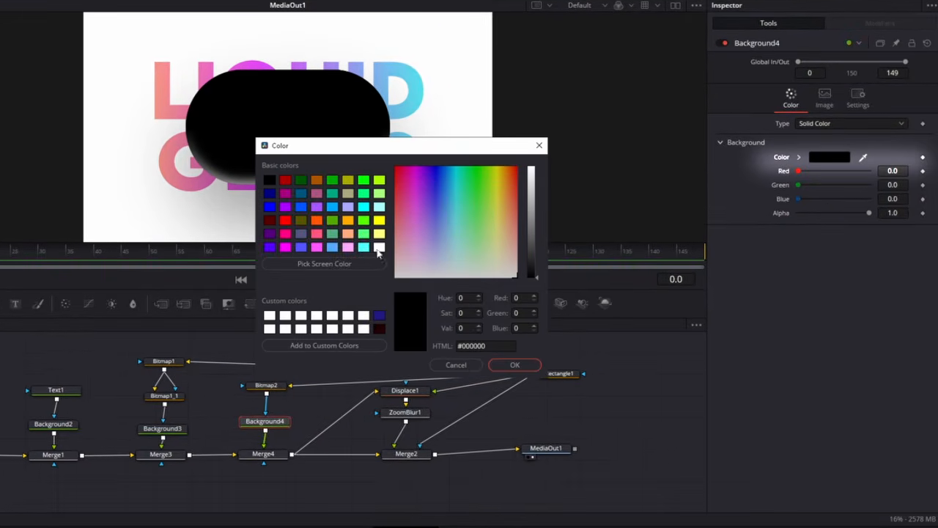
pyautogui.click(378, 249)
pyautogui.click(514, 365)
pyautogui.click(263, 453)
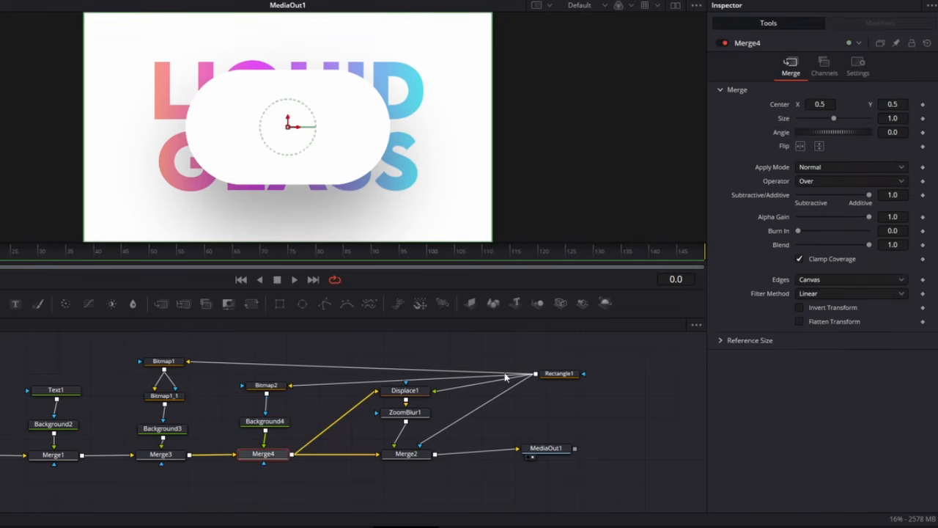
pyautogui.write('0.45')
pyautogui.press('Tab')
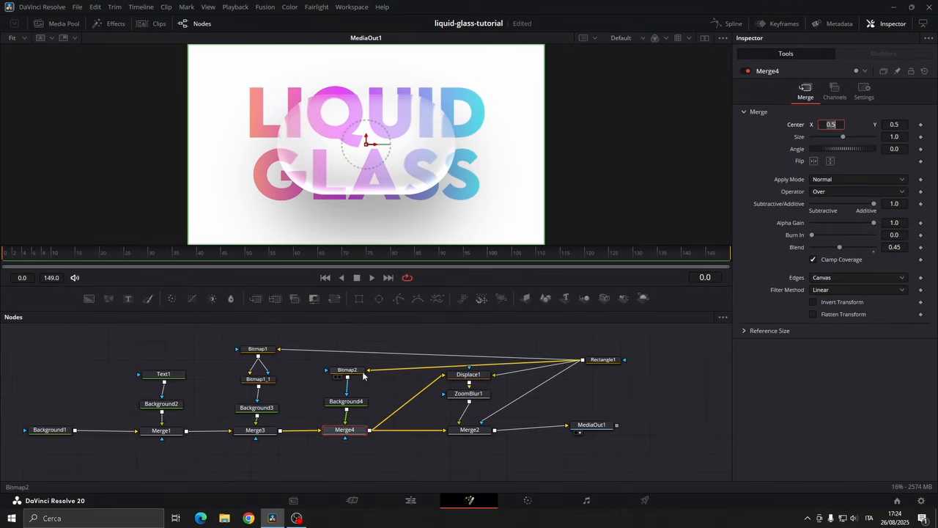
# - Insert a copy of Bitmap2 between Bitmap2 and Background4, and also connect Bitmap2 to the copy's image input
pyautogui.click(357, 372)
pyautogui.hotkey('ctrl', 'c')
pyautogui.hotkey('ctrl', 'v')
pyautogui.moveTo(353, 403); pyautogui.dragTo(352, 413)
pyautogui.moveTo(350, 382); pyautogui.dragTo(329, 387)
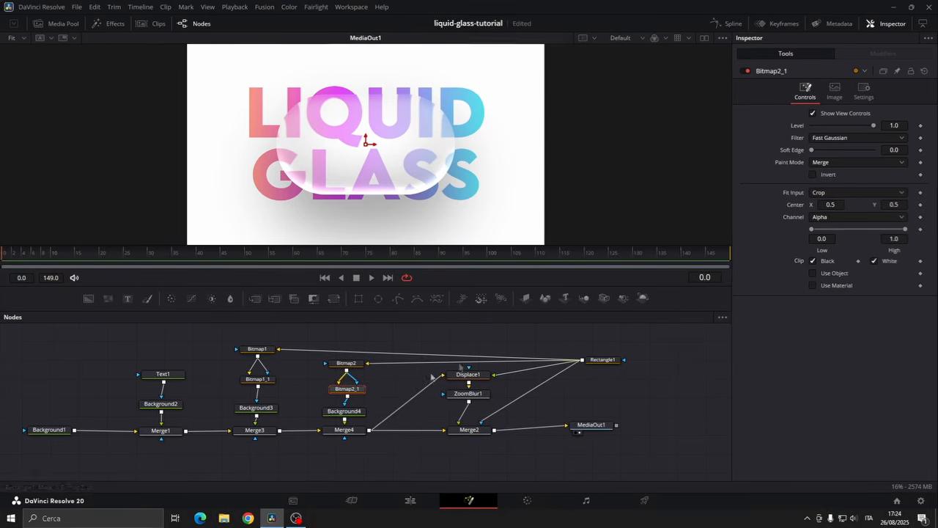
# - Set Bitmap2_1's paint mode to Subtract and its center Y to 0.42
pyautogui.click(852, 163)
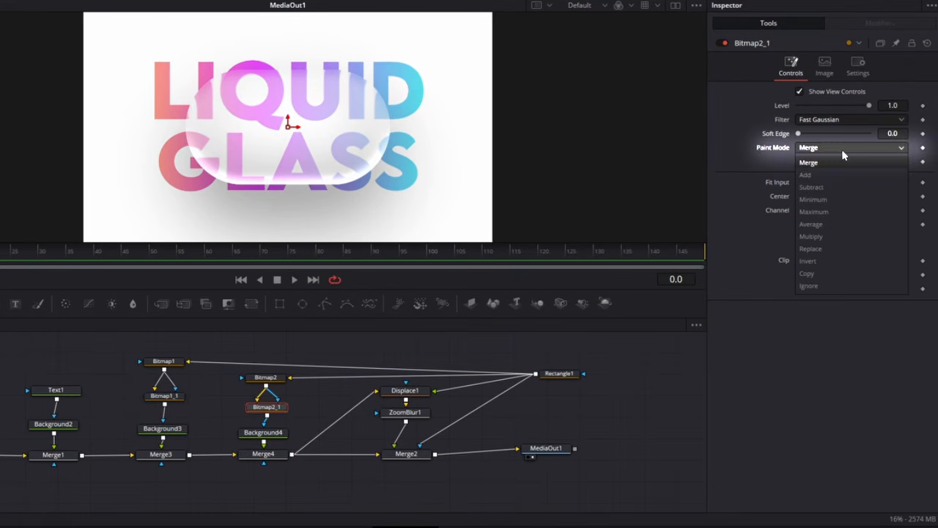
pyautogui.click(831, 187)
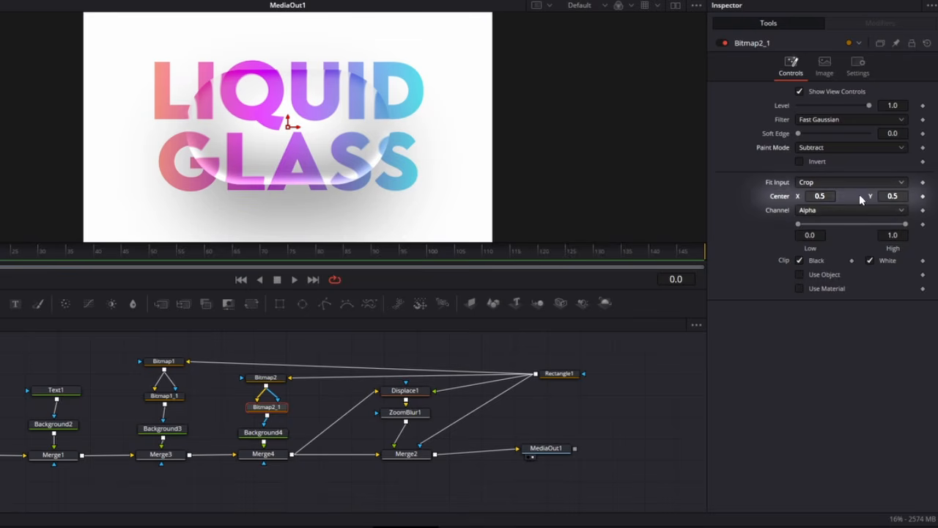
pyautogui.click(903, 196)
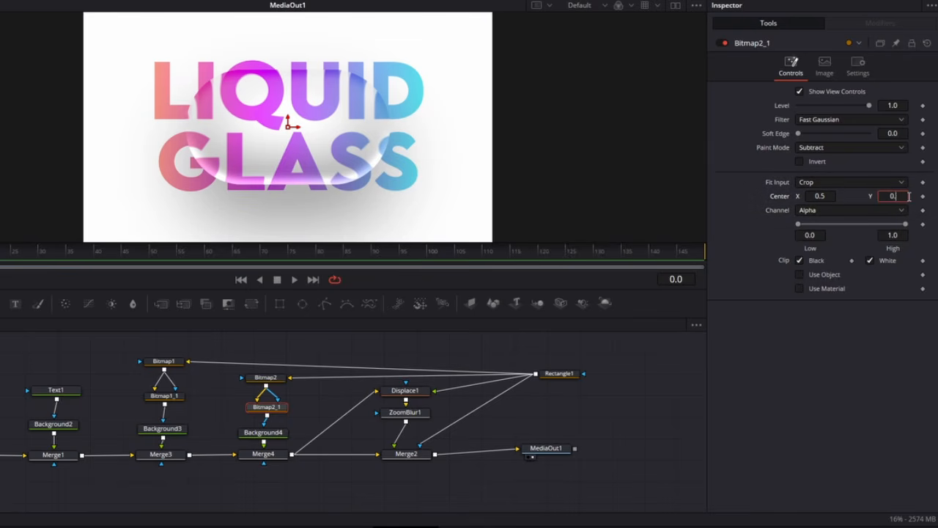
pyautogui.write('0.42')
pyautogui.press('Tab')
pyautogui.click(265, 377)
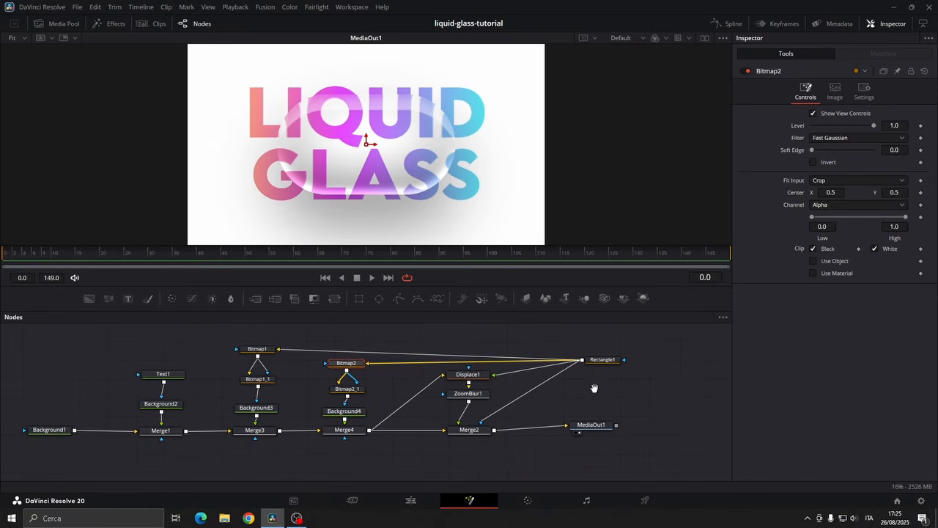
# - Make room around Rectangle1 and insert an Ellipse mask directly after it
pyautogui.moveTo(549, 406); pyautogui.dragTo(472, 414)
pyautogui.moveTo(537, 368); pyautogui.dragTo(582, 365)
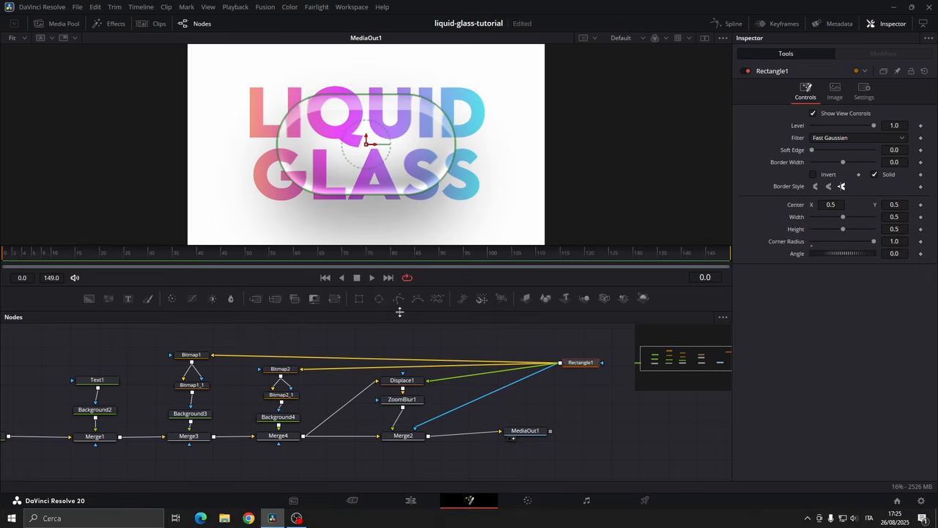
pyautogui.click(373, 302)
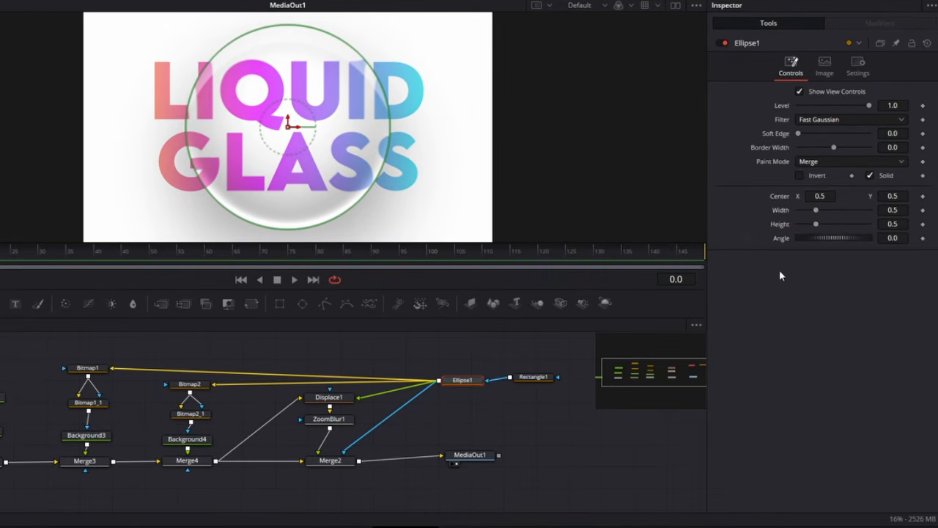
# - Add an expression to Ellipse1's height that links it to the ellipse's width
pyautogui.rightClick(922, 228)
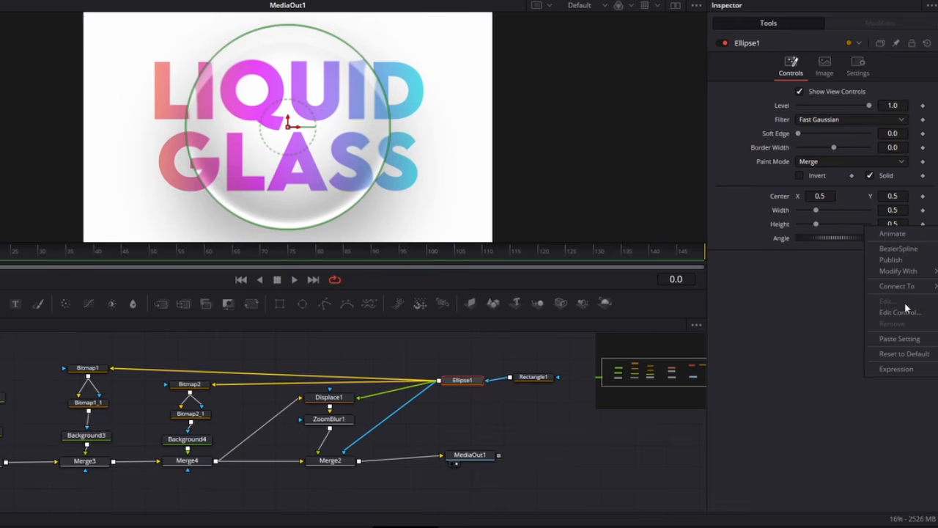
pyautogui.click(897, 371)
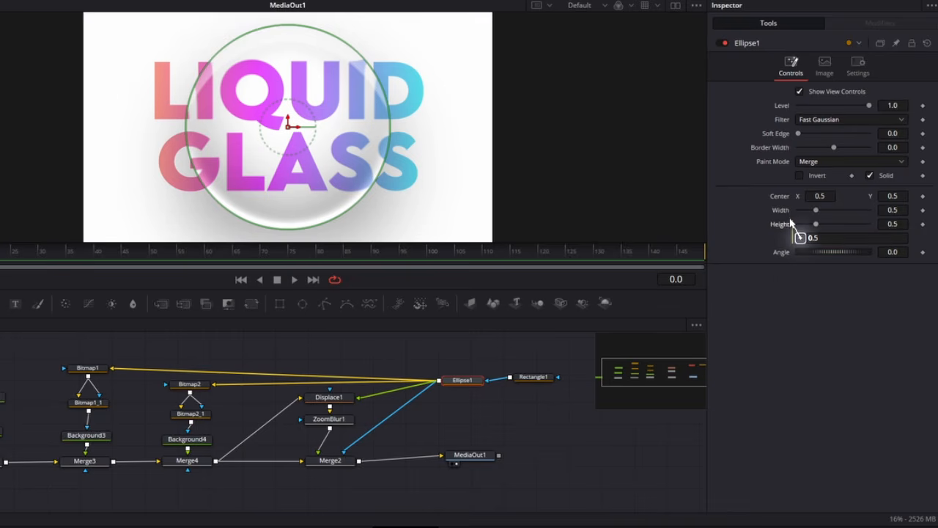
pyautogui.moveTo(799, 237); pyautogui.dragTo(784, 213)
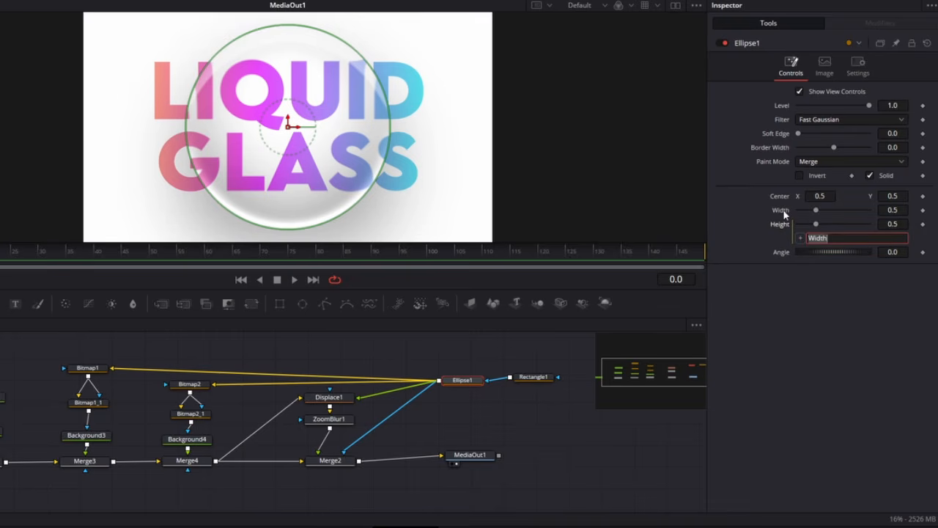
# - Add an expression to Ellipse1's width that links it to Rectangle1's height, making it Rectangle1.Height/1.8
pyautogui.keyDown('ctrl'); pyautogui.click(535, 377); pyautogui.keyUp('ctrl')
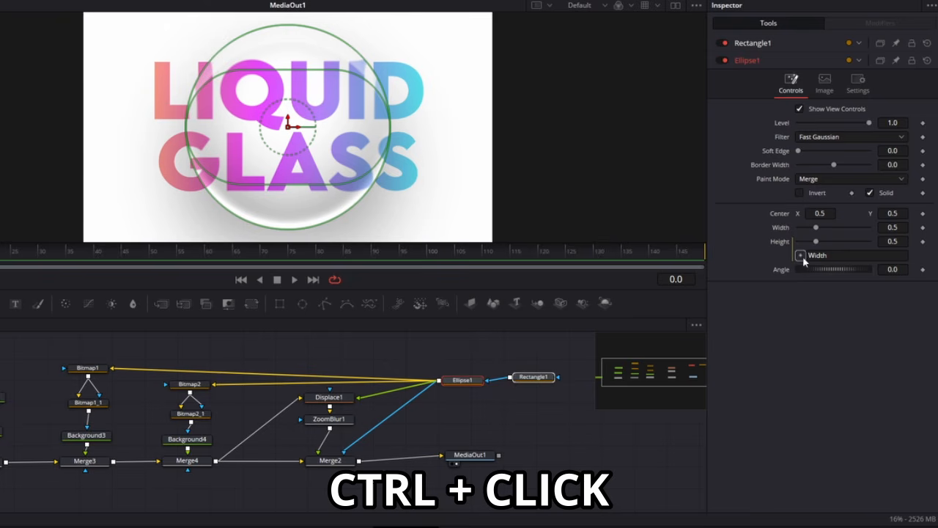
pyautogui.rightClick(924, 228)
pyautogui.click(896, 371)
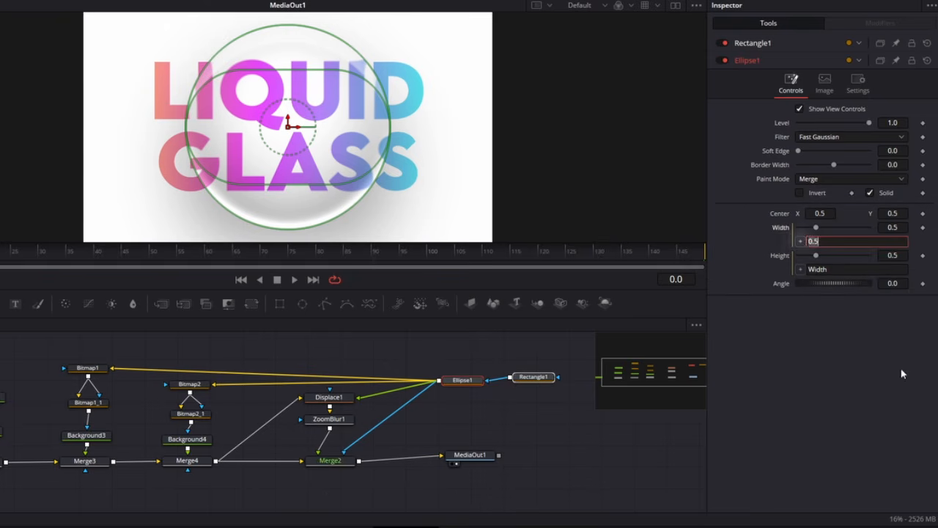
pyautogui.moveTo(800, 241); pyautogui.dragTo(779, 229)
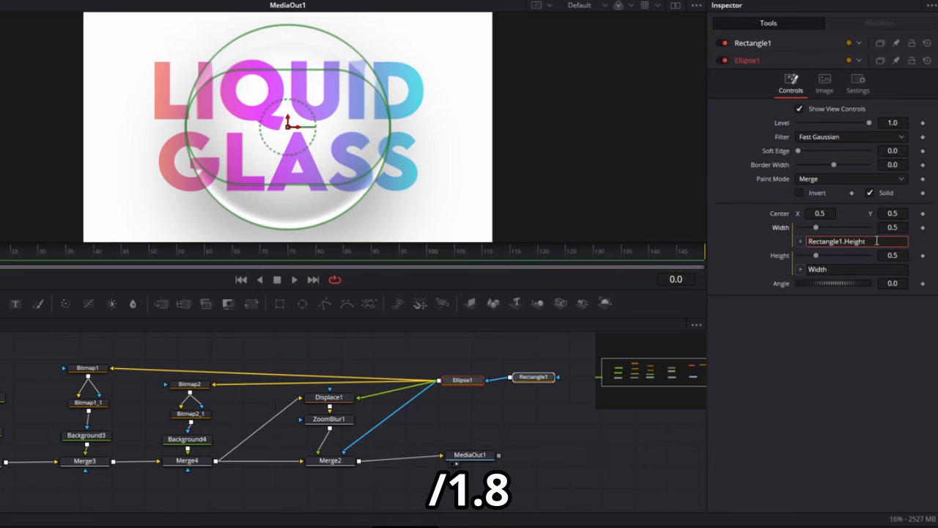
pyautogui.write('/1.')
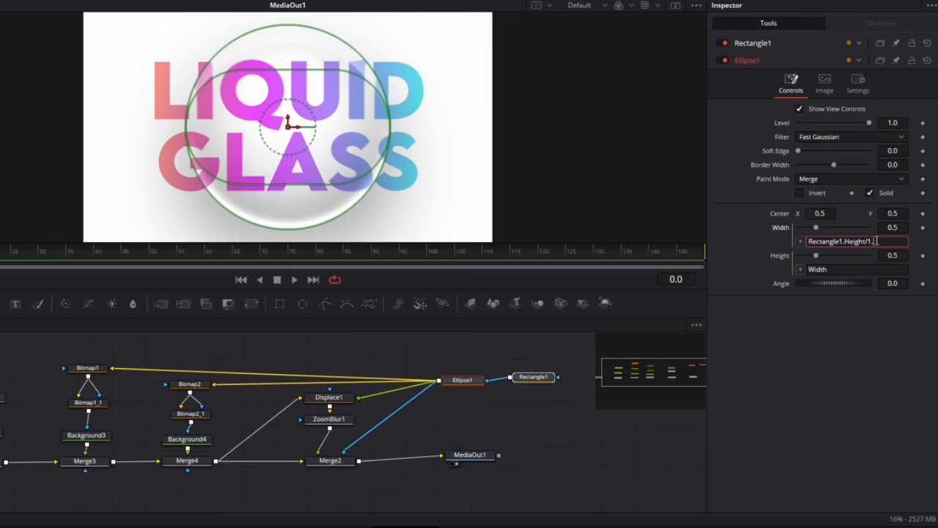
pyautogui.write('8')
pyautogui.press('Return')
# - Separate the two masks by moving Rectangle1's center X to 0.368 and Ellipse1's center X to 0.719
pyautogui.click(540, 381)
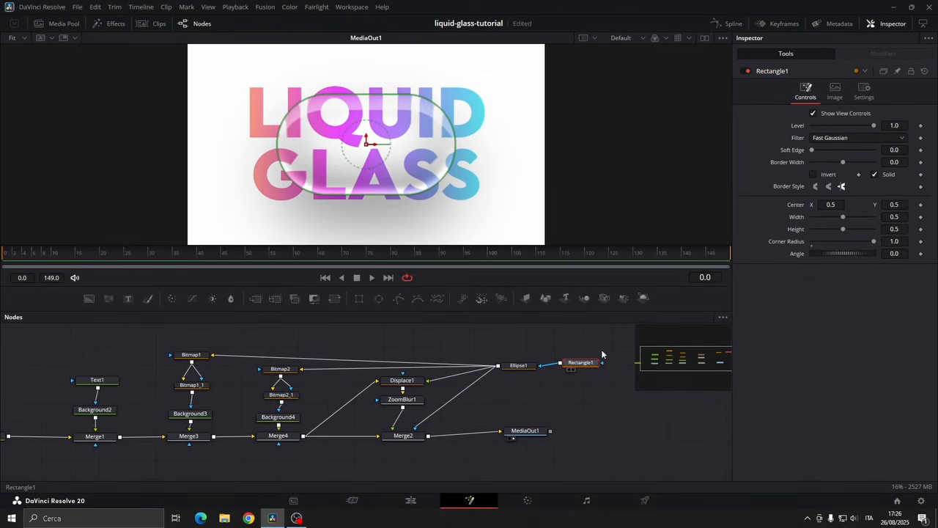
pyautogui.click(581, 362)
pyautogui.moveTo(830, 204); pyautogui.dragTo(791, 205)
pyautogui.click(517, 369)
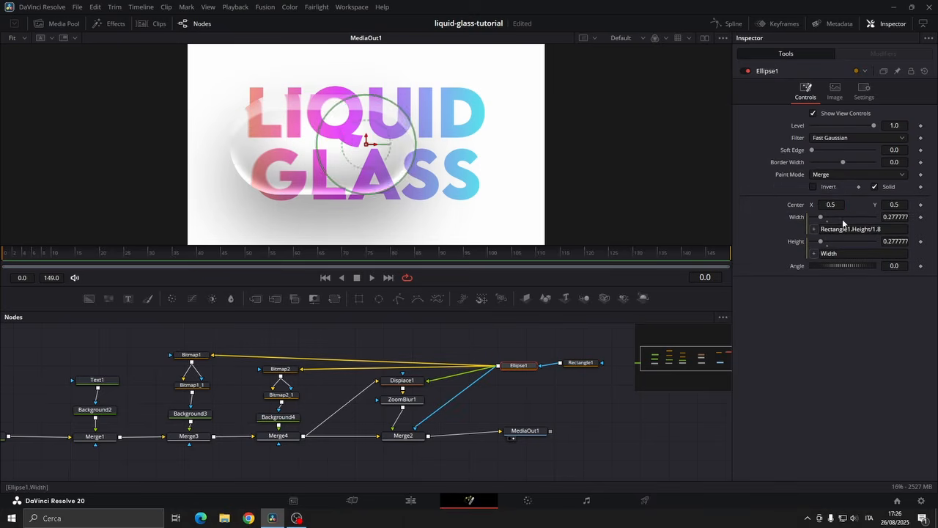
pyautogui.moveTo(831, 205); pyautogui.dragTo(934, 205)
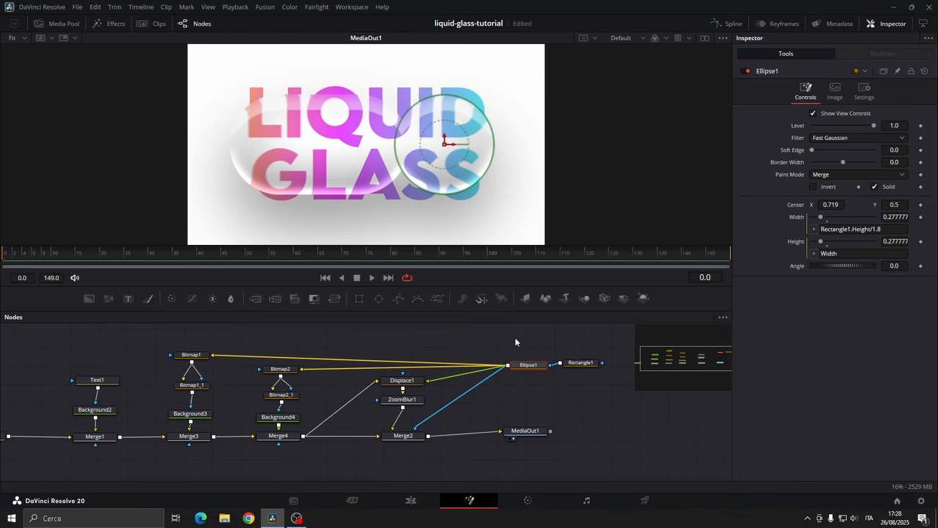
# - Insert an Erode/Dilate node after Ellipse1, fed through its main input, and make room for it in the node graph
pyautogui.hotkey('shift', 'space')
pyautogui.write('ERO')
pyautogui.press('Return')
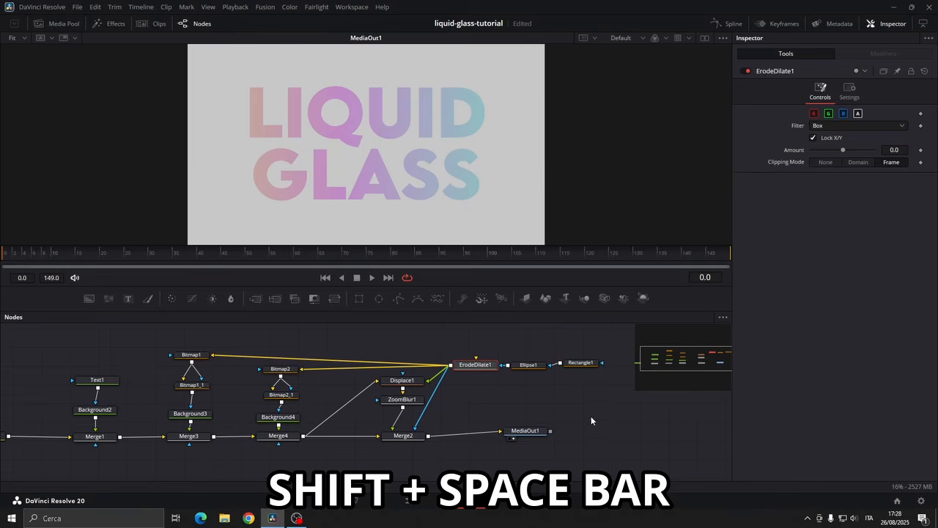
pyautogui.moveTo(567, 372); pyautogui.dragTo(488, 365)
# - Set ErodeDilate1's filter to Circle and its amount to -0.04
pyautogui.click(487, 365)
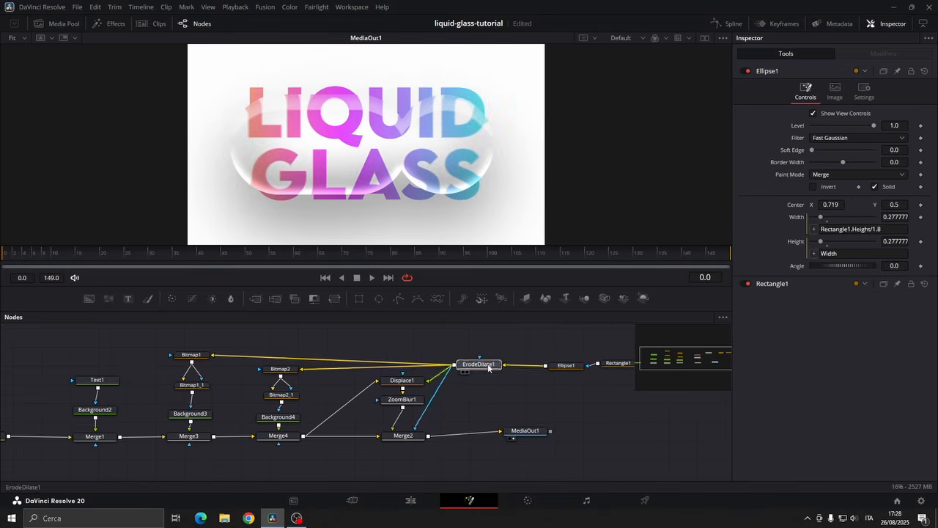
pyautogui.click(841, 125)
pyautogui.click(818, 159)
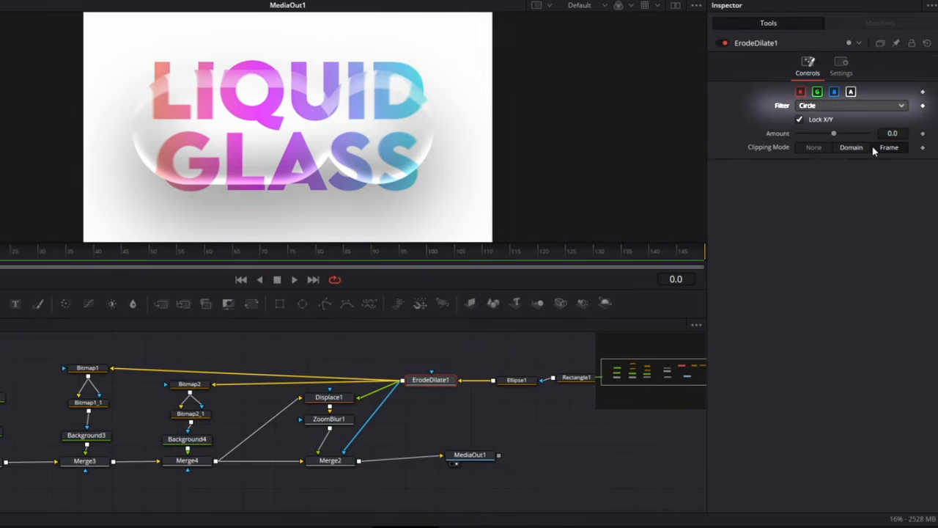
pyautogui.click(892, 134)
pyautogui.write('-0.04')
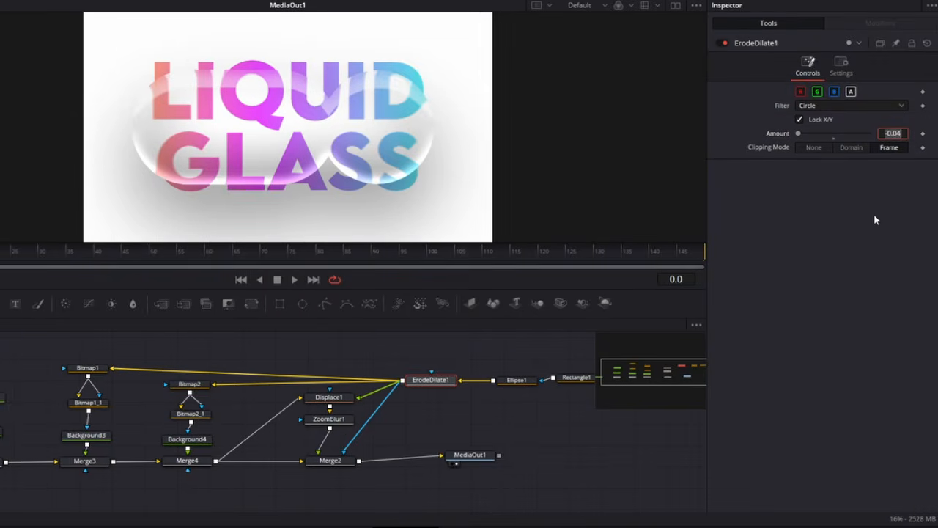
pyautogui.press('Return')
# - Add center keyframes to both Ellipse1 and Rectangle1 at frame 0
pyautogui.click(516, 381)
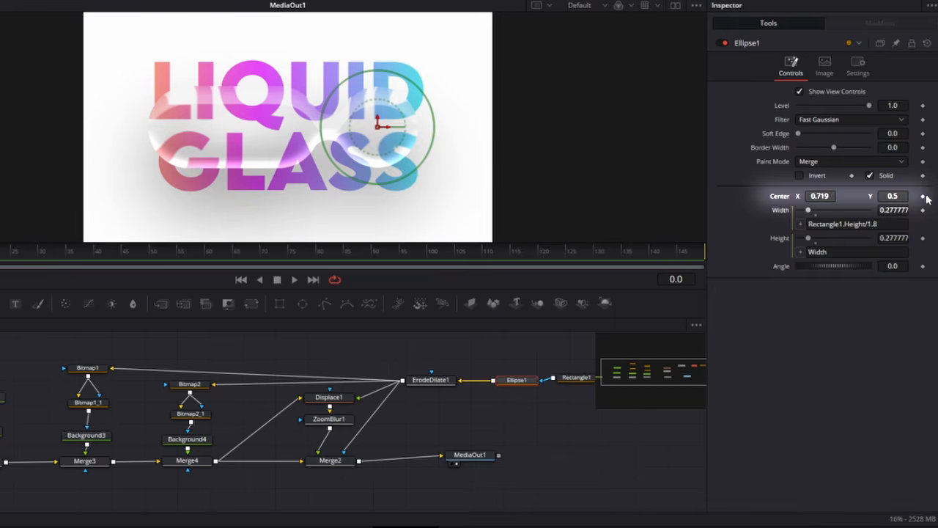
pyautogui.click(573, 378)
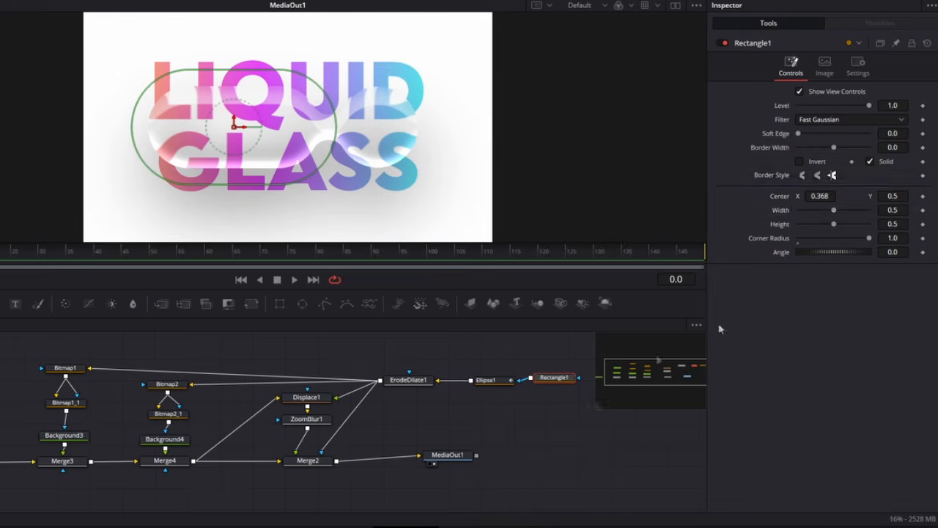
pyautogui.click(922, 196)
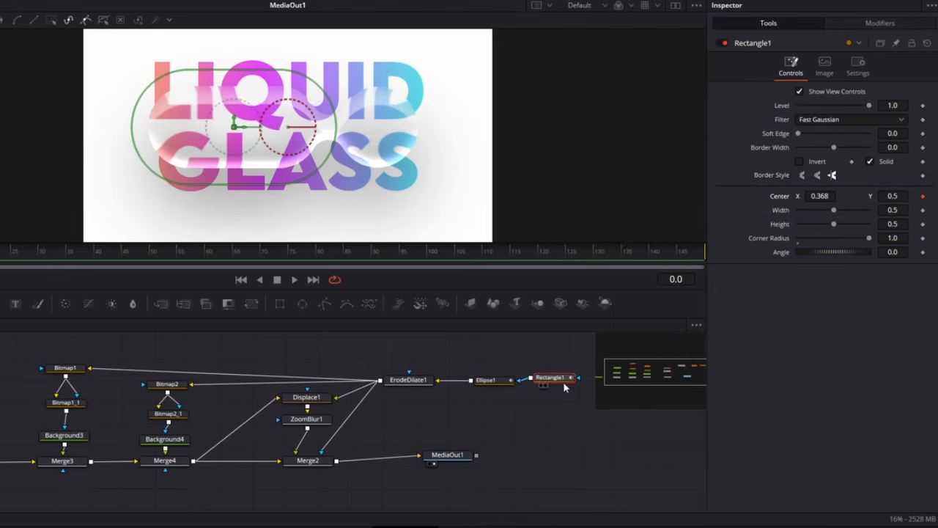
# - Set the center X of both Ellipse1 and Rectangle1 to 0.5 at frame 0
pyautogui.click(488, 381)
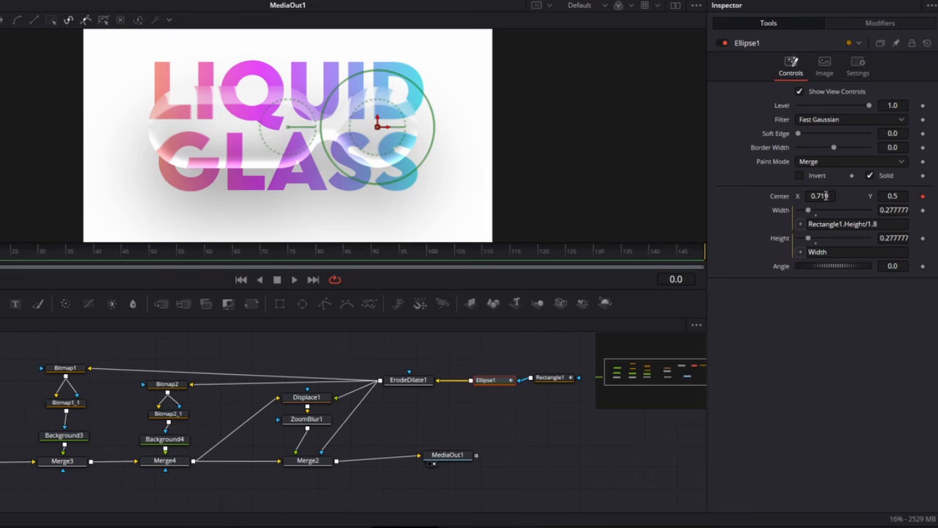
pyautogui.write('0.5')
pyautogui.press('Tab')
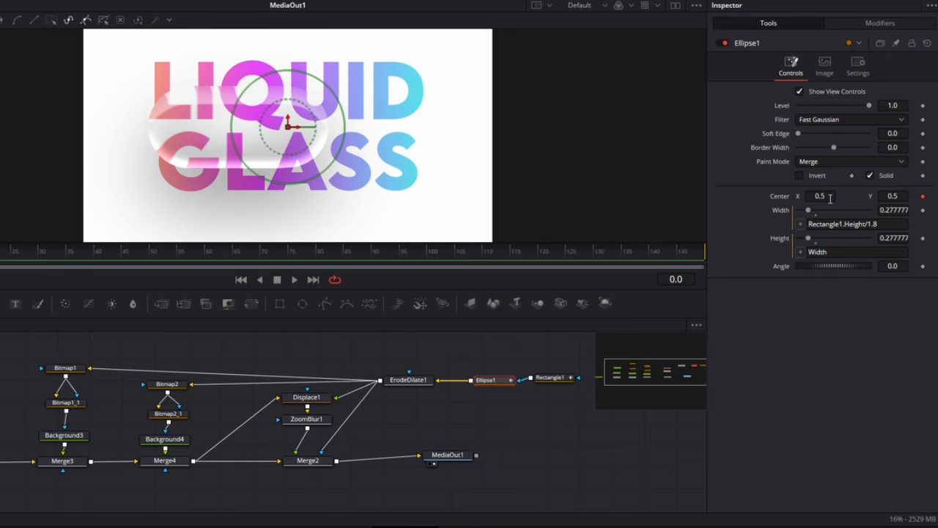
pyautogui.click(553, 380)
pyautogui.click(821, 195)
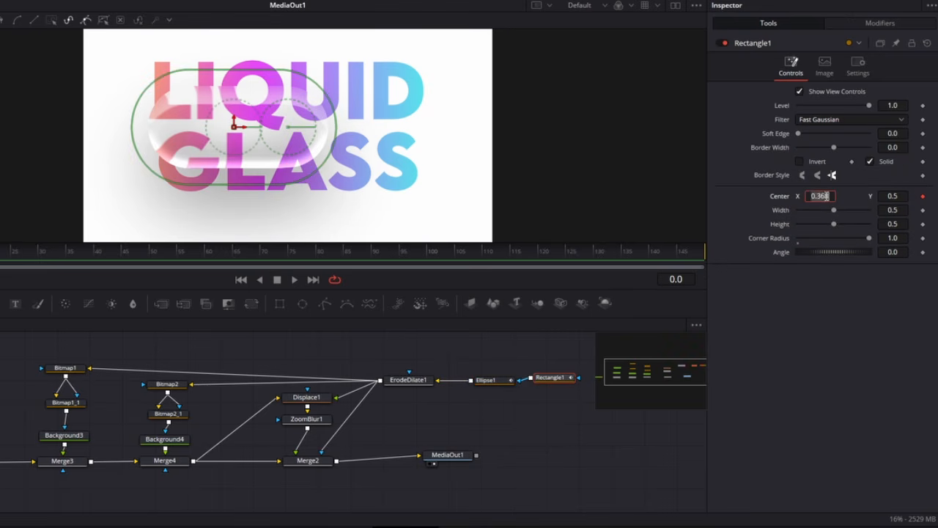
pyautogui.write('0.5')
pyautogui.press('Tab')
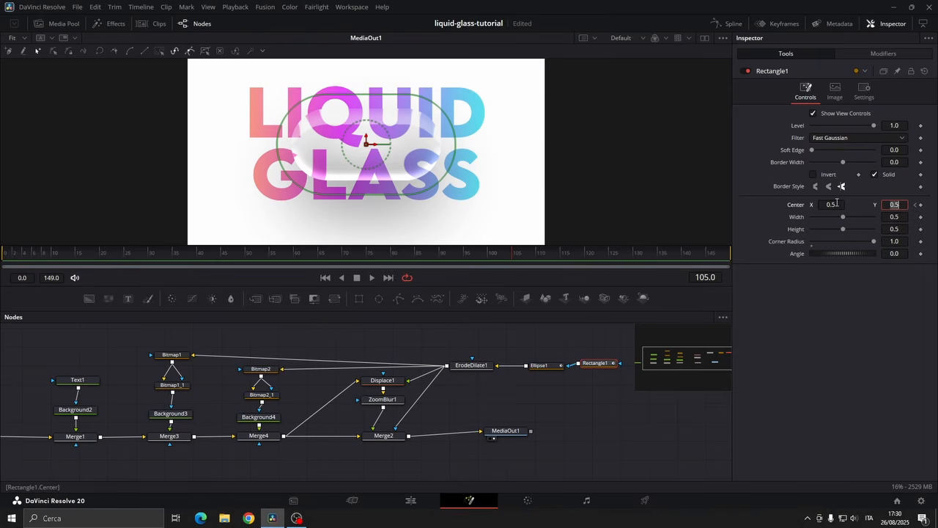
# - At frame 105, move Rectangle1's center to the left and Ellipse1's center X to 0.756, and play the animation
pyautogui.moveTo(835, 205); pyautogui.dragTo(769, 204)
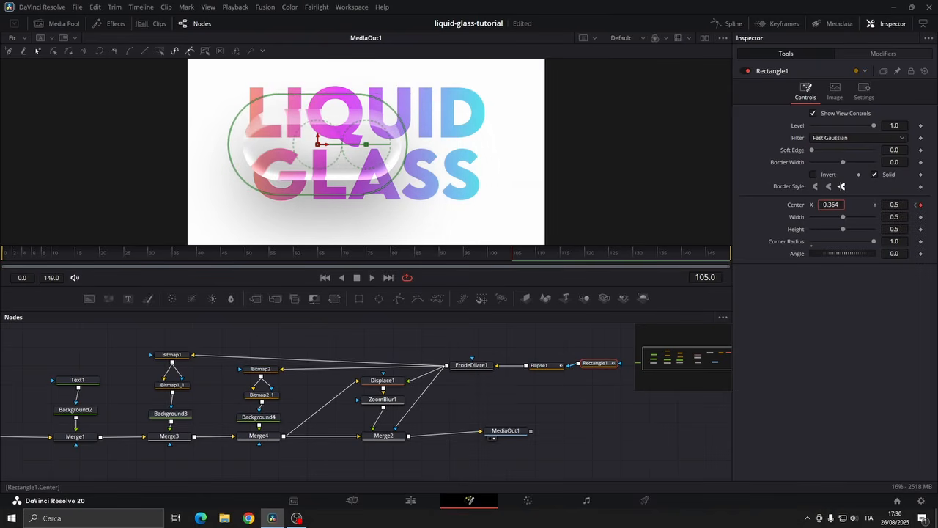
pyautogui.click(542, 365)
pyautogui.moveTo(366, 144); pyautogui.dragTo(455, 143)
pyautogui.press('space')
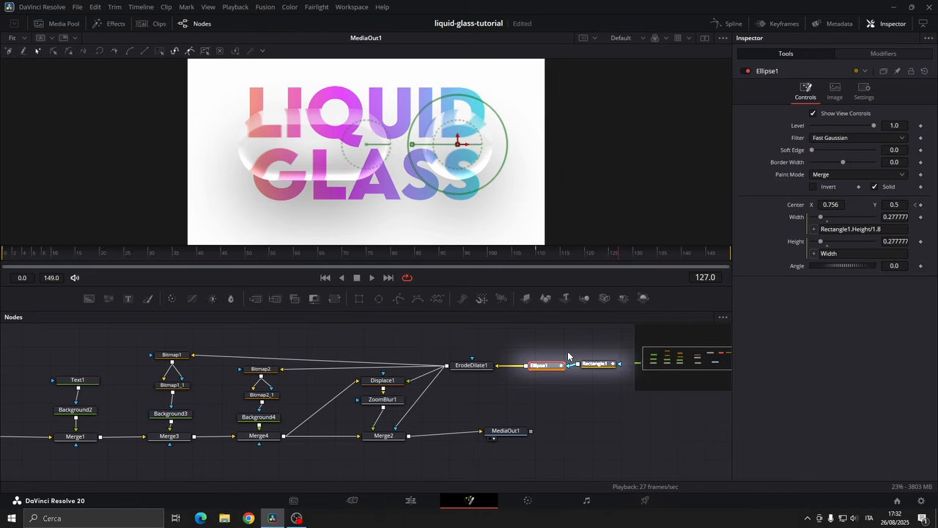
# - Open the spline editor for Rectangle1 and Ellipse1, enable their curves, and fit them in the view
pyautogui.moveTo(539, 335); pyautogui.dragTo(611, 382)
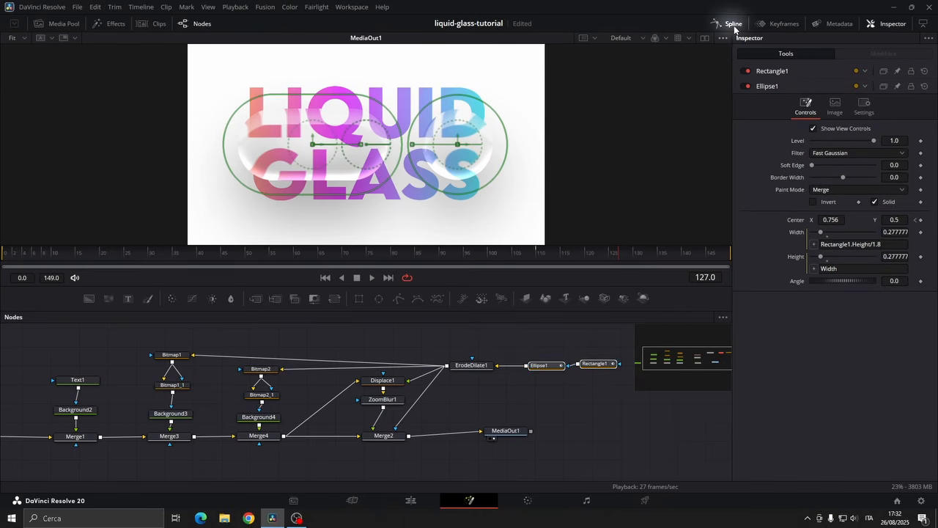
pyautogui.click(734, 27)
pyautogui.click(378, 342)
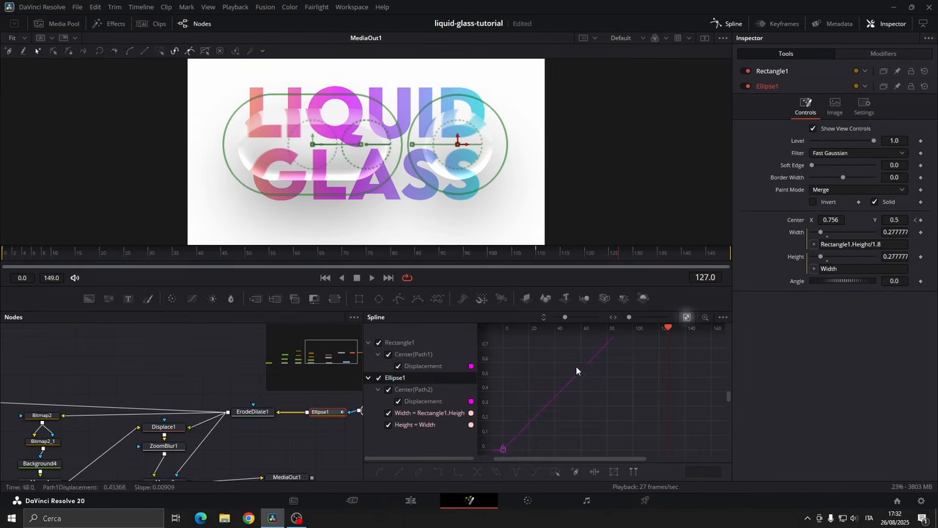
pyautogui.click(687, 317)
pyautogui.click(687, 318)
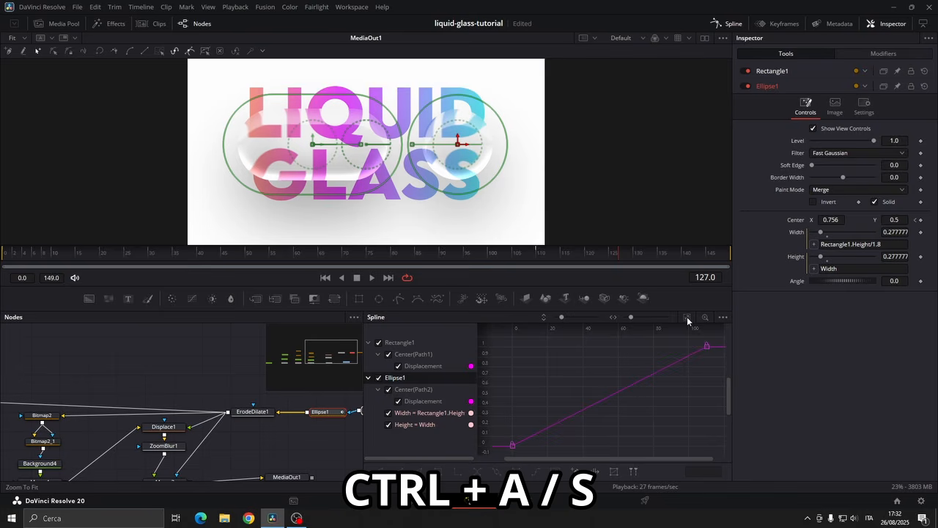
# - Smooth all keyframes of the Rectangle1 and Ellipse1 displacement curves
pyautogui.hotkey('ctrl', 'a')
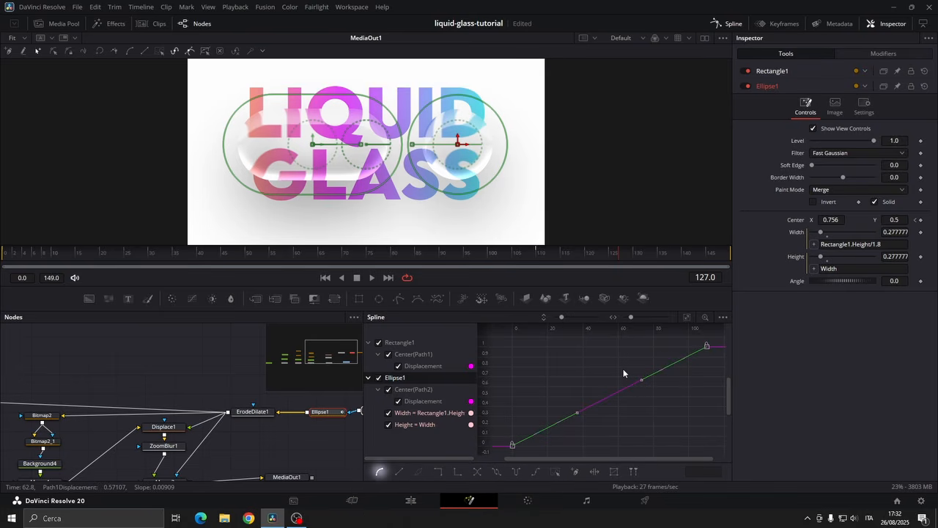
pyautogui.click(382, 473)
pyautogui.click(689, 385)
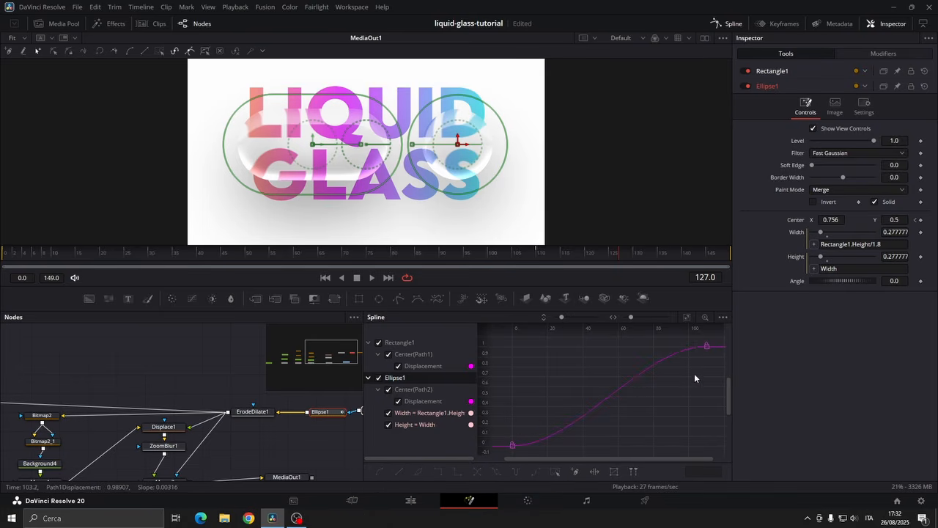
# - Show the ease values for the end keyframes of the displacement curves and raise Ease In to about 74
pyautogui.moveTo(739, 329); pyautogui.dragTo(738, 329)
pyautogui.press('t')
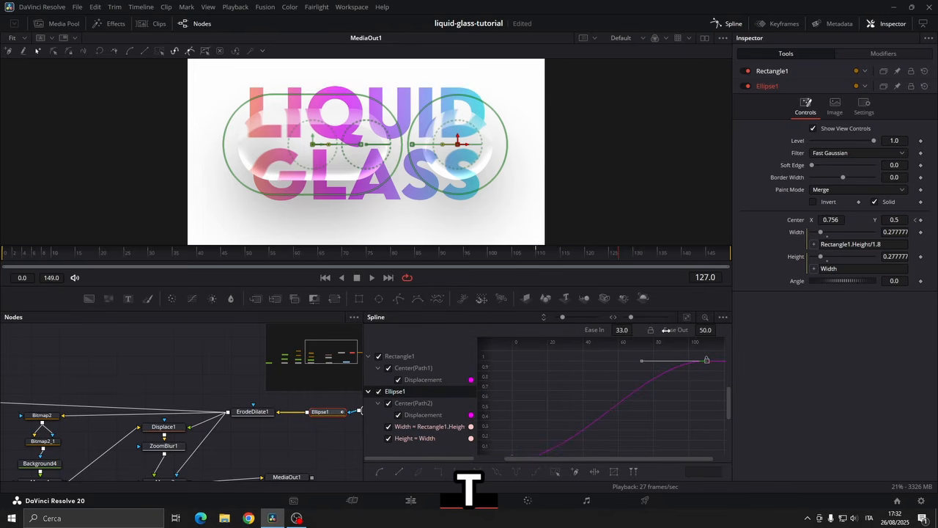
pyautogui.moveTo(626, 331); pyautogui.dragTo(635, 330)
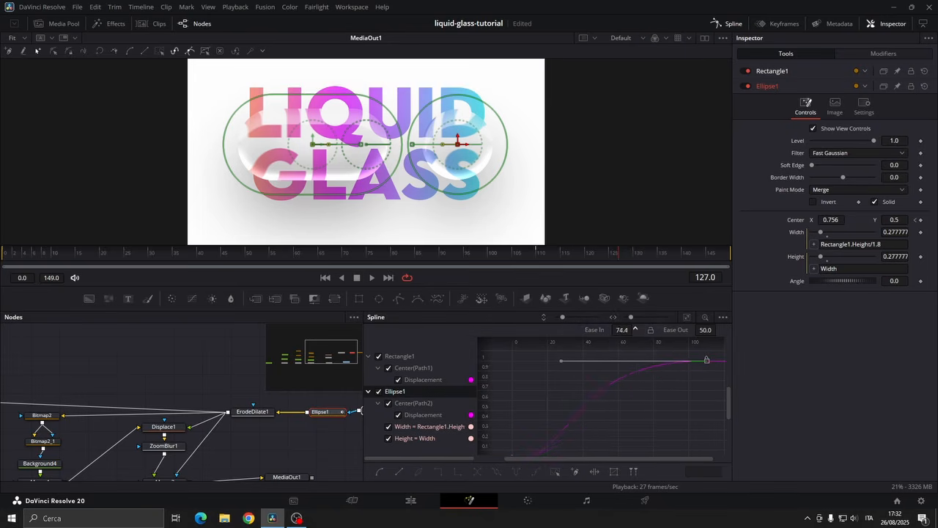